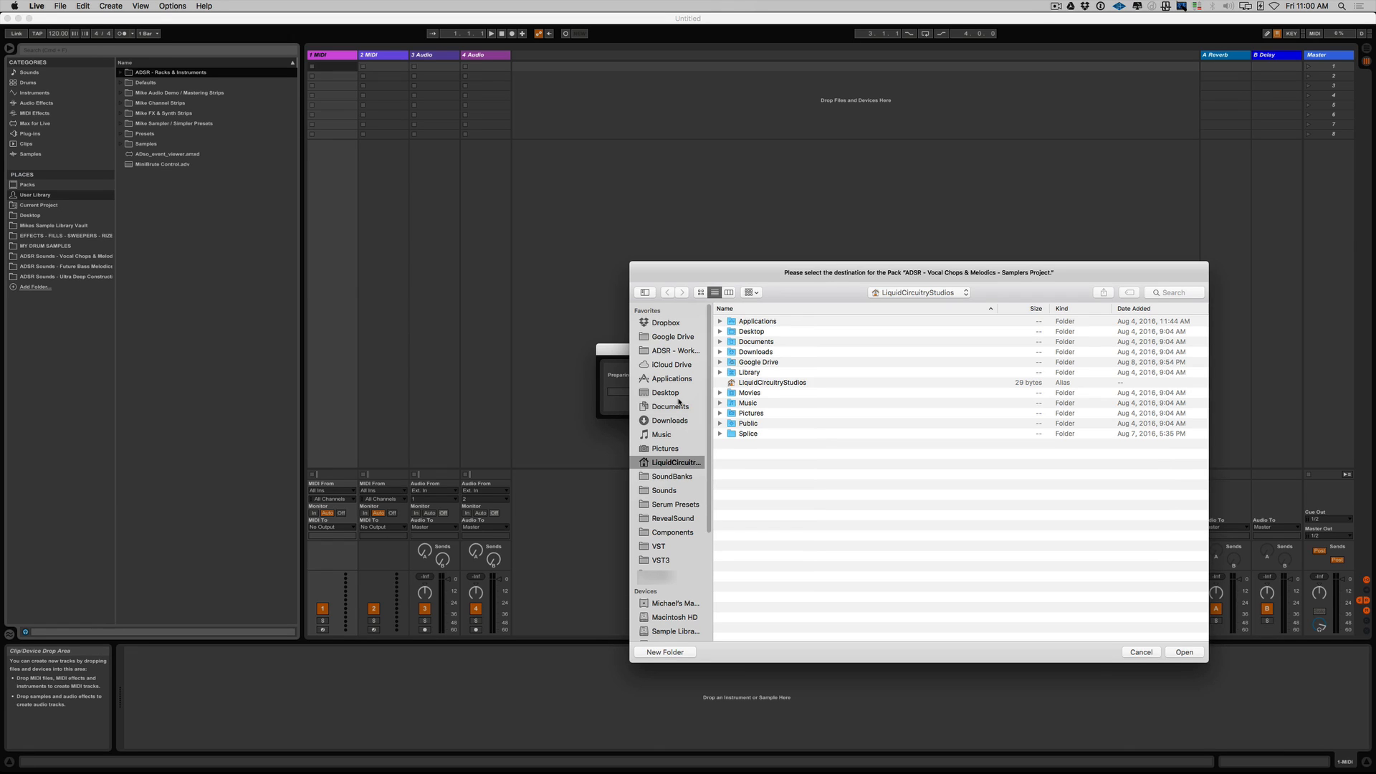
Unpack the ADSR - Vocal Chops & Melodics - Samplers Project pack to the Desktop and hide Live.
click(677, 395)
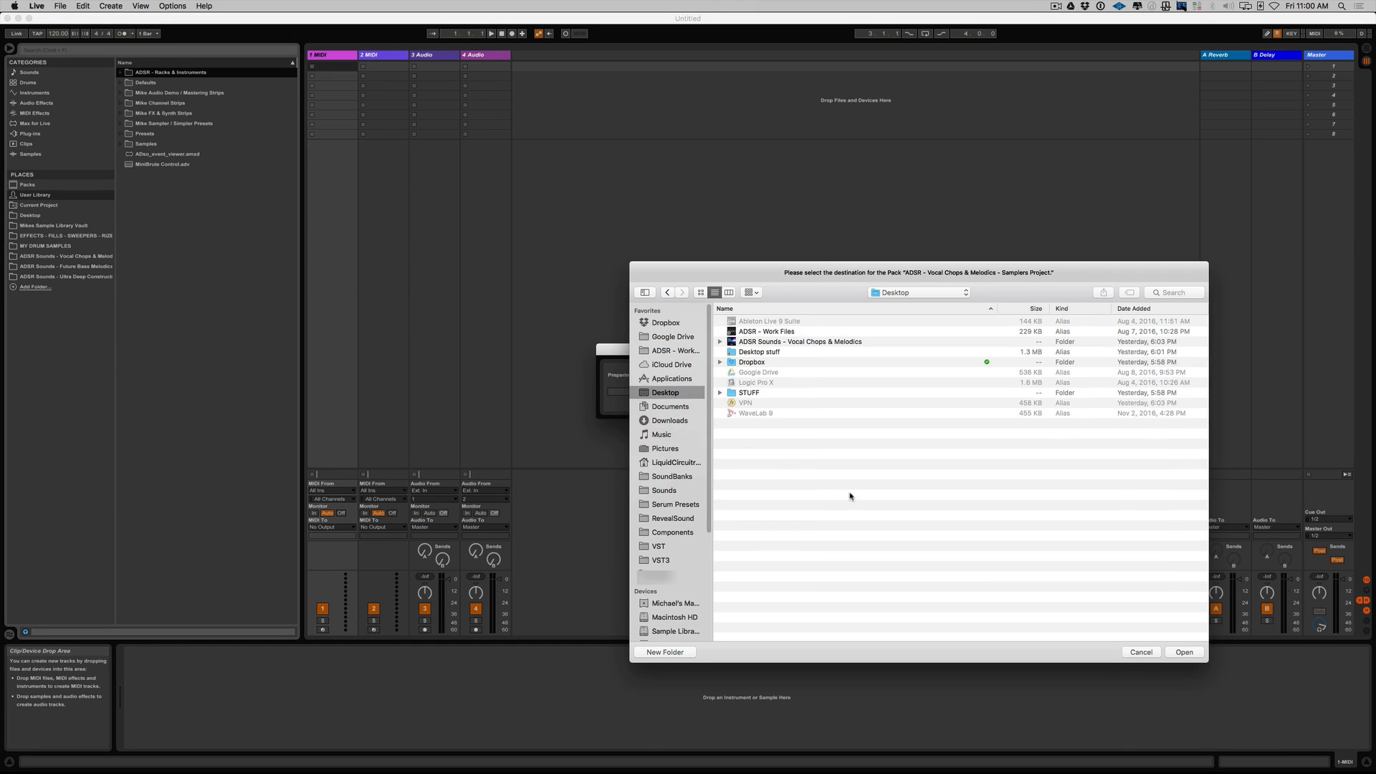
click(1184, 652)
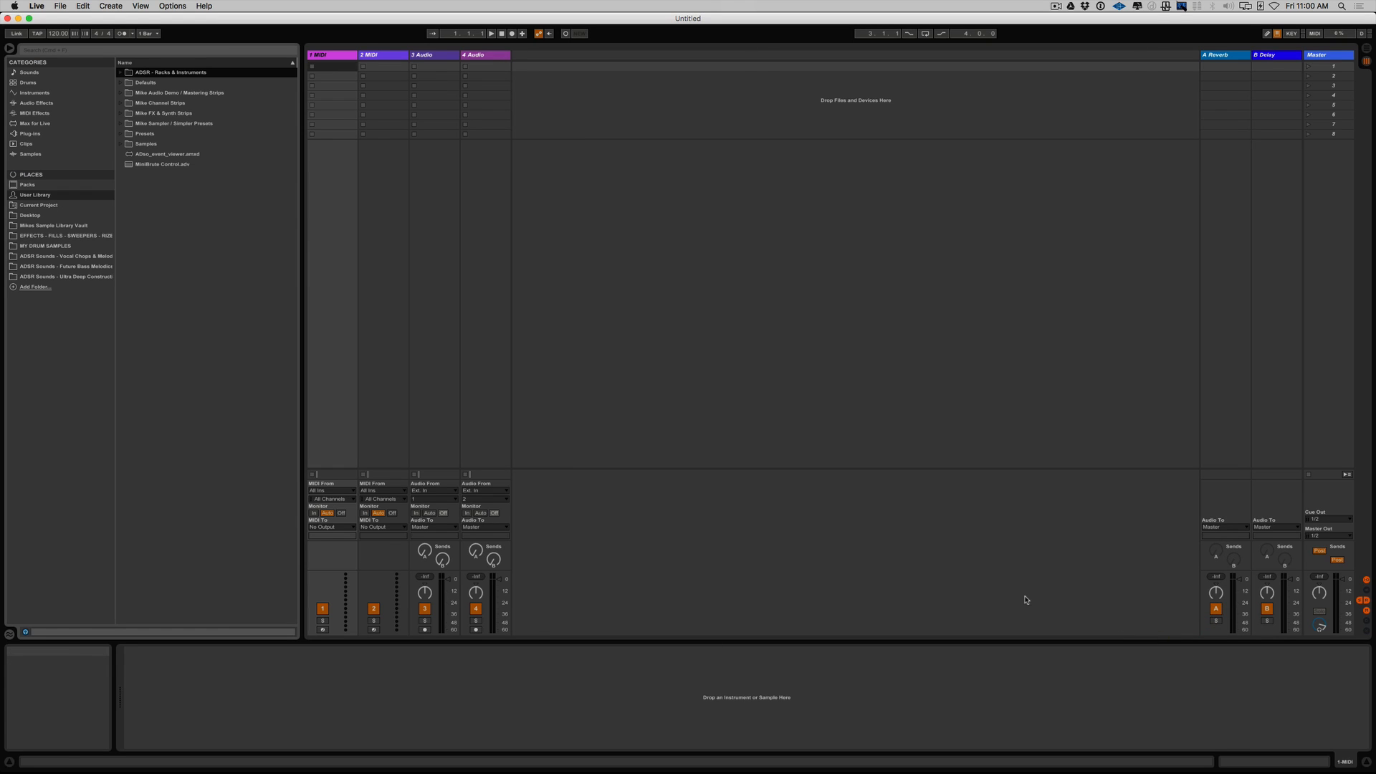
key(super+h)
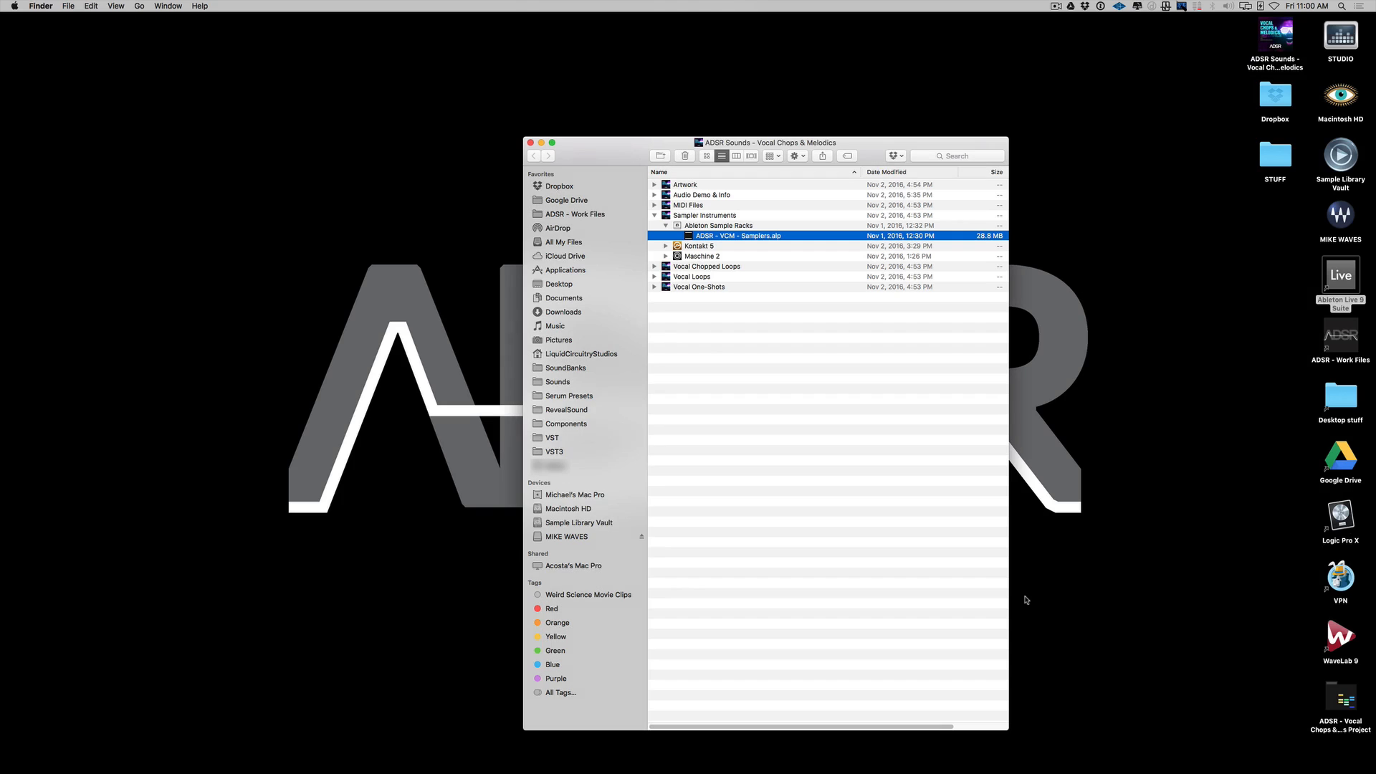
Preview the unpacked Samplers Project folder on the Desktop and open its Samplers.als set in Live.
click(1353, 714)
key(space)
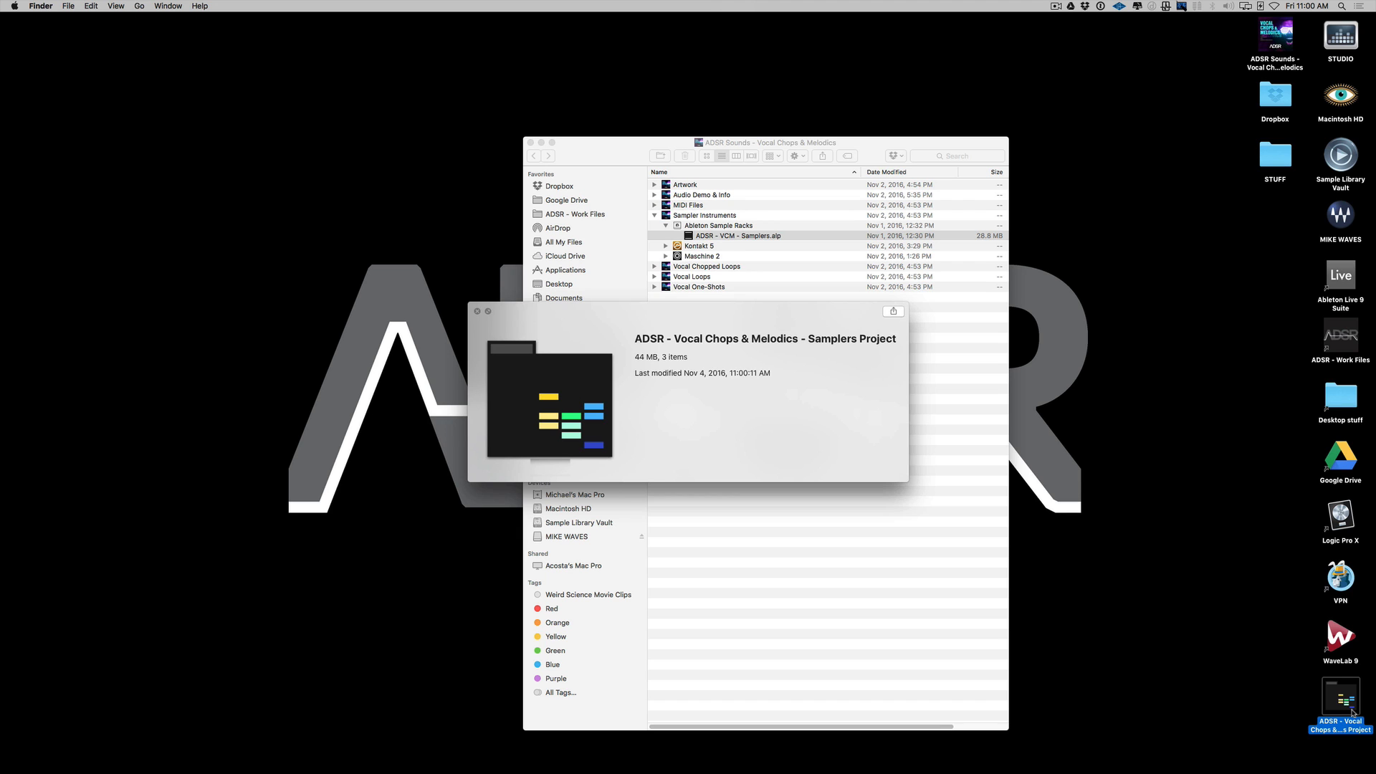
key(space)
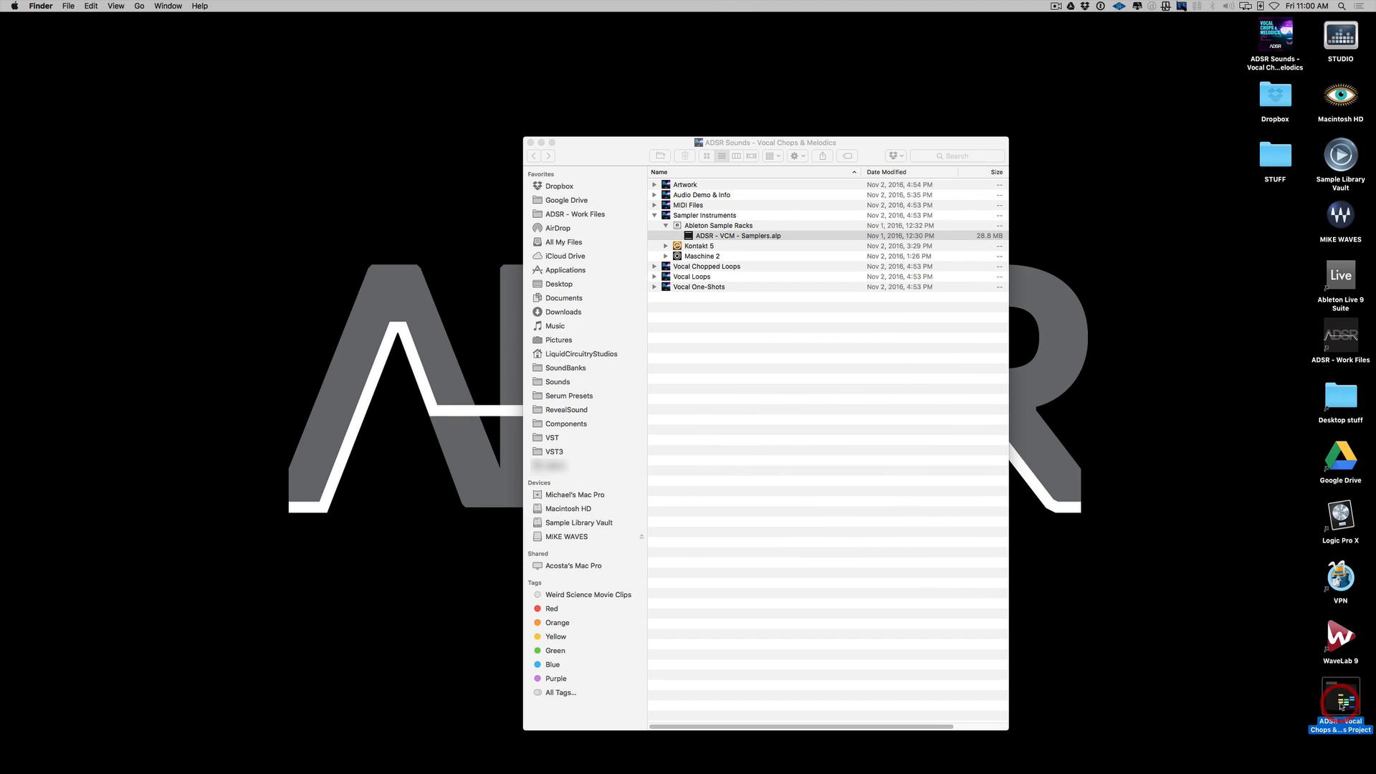
double_click(1342, 705)
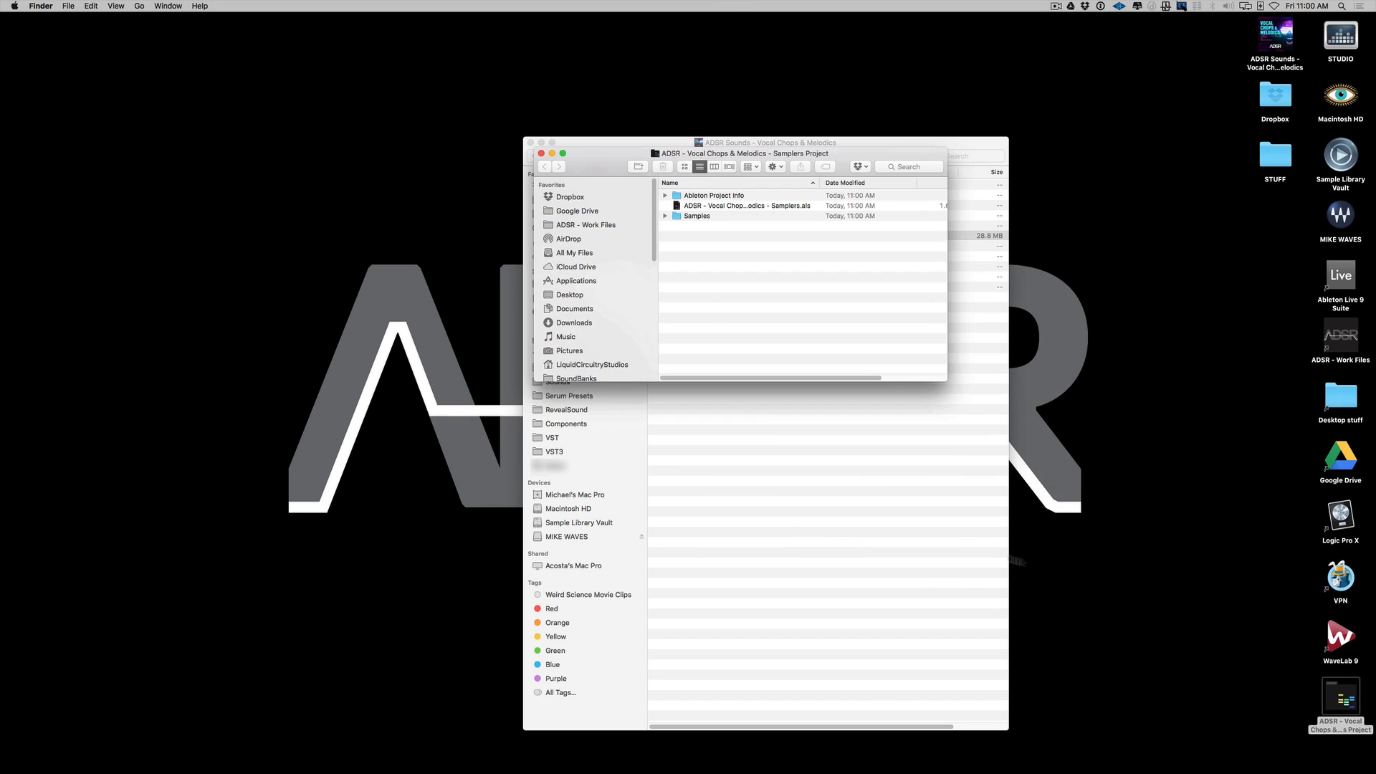
click(754, 209)
double_click(753, 210)
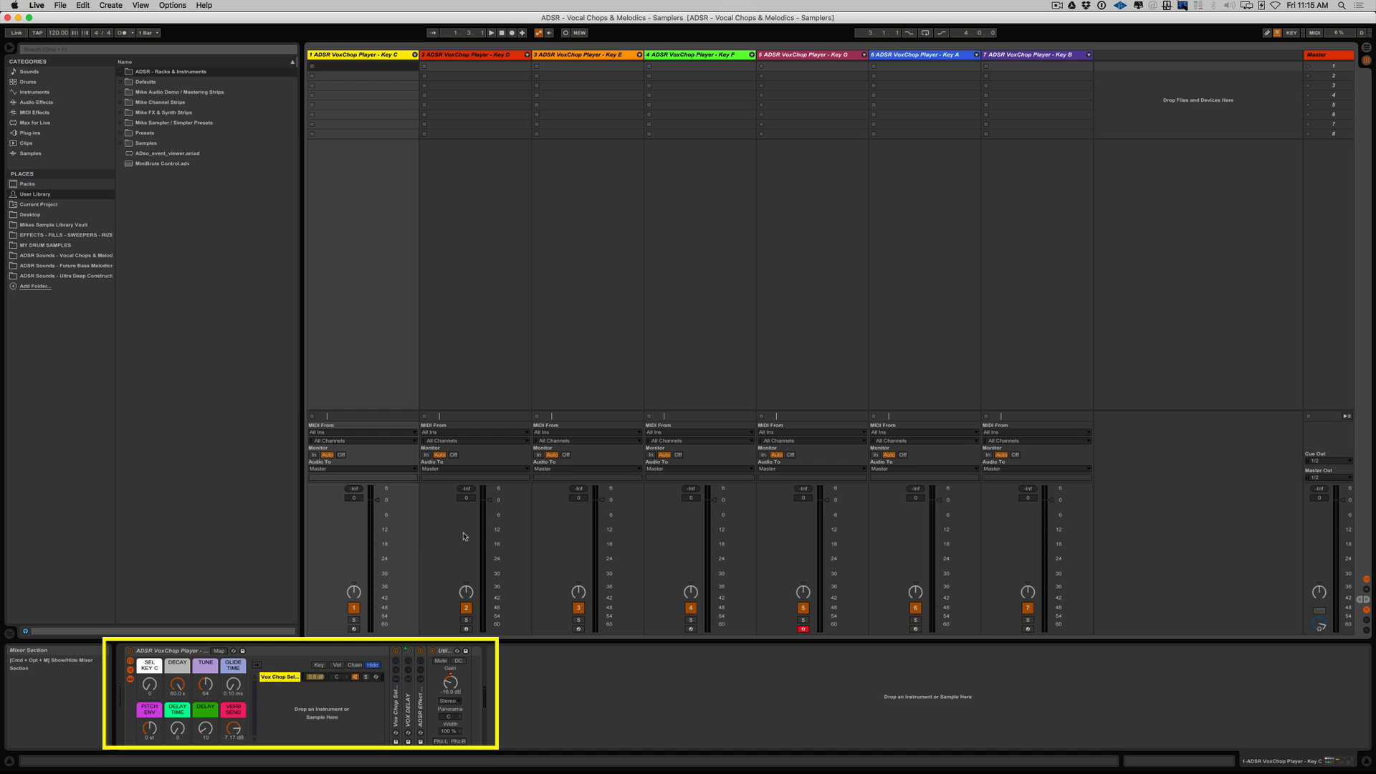
Inspect the VoxChop Player racks on the Key D through Key B tracks and return to the Key C track.
click(462, 54)
click(562, 54)
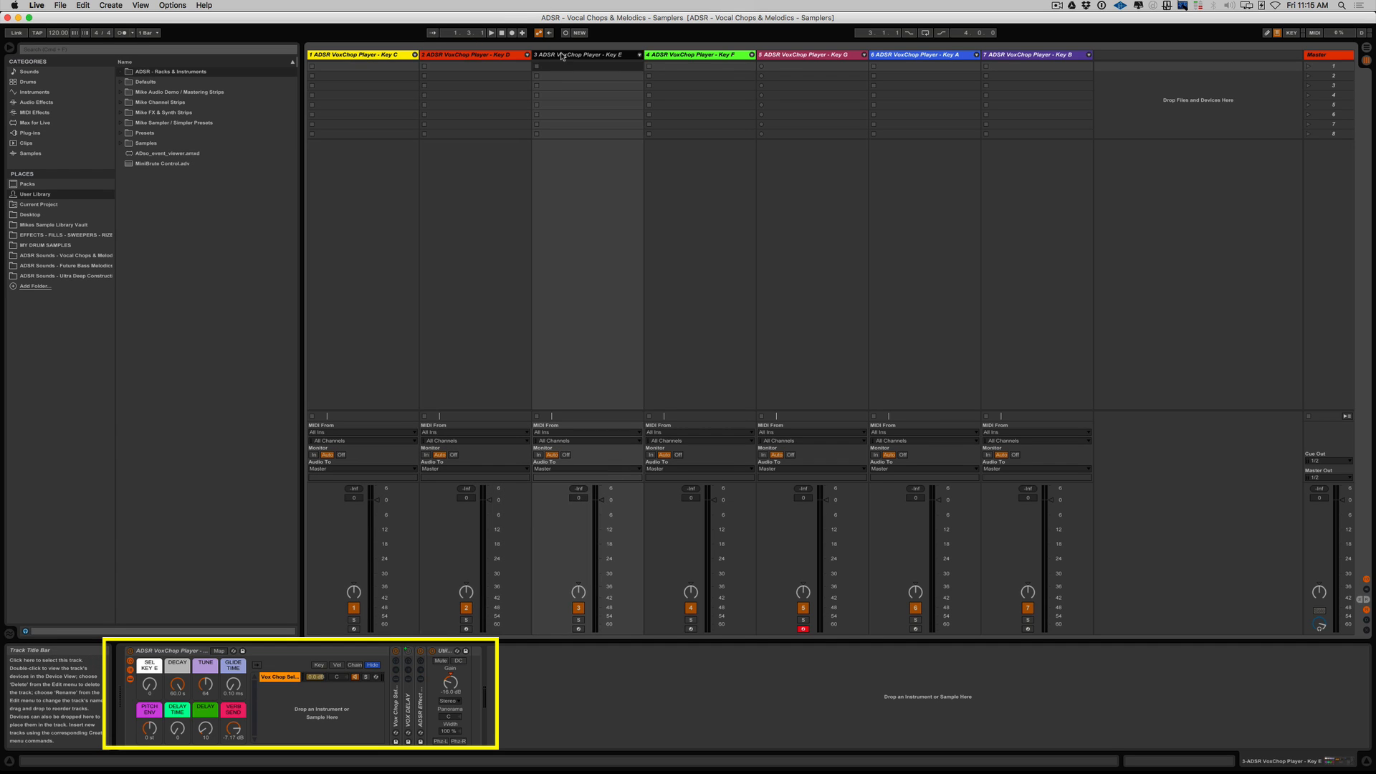
click(688, 55)
click(824, 56)
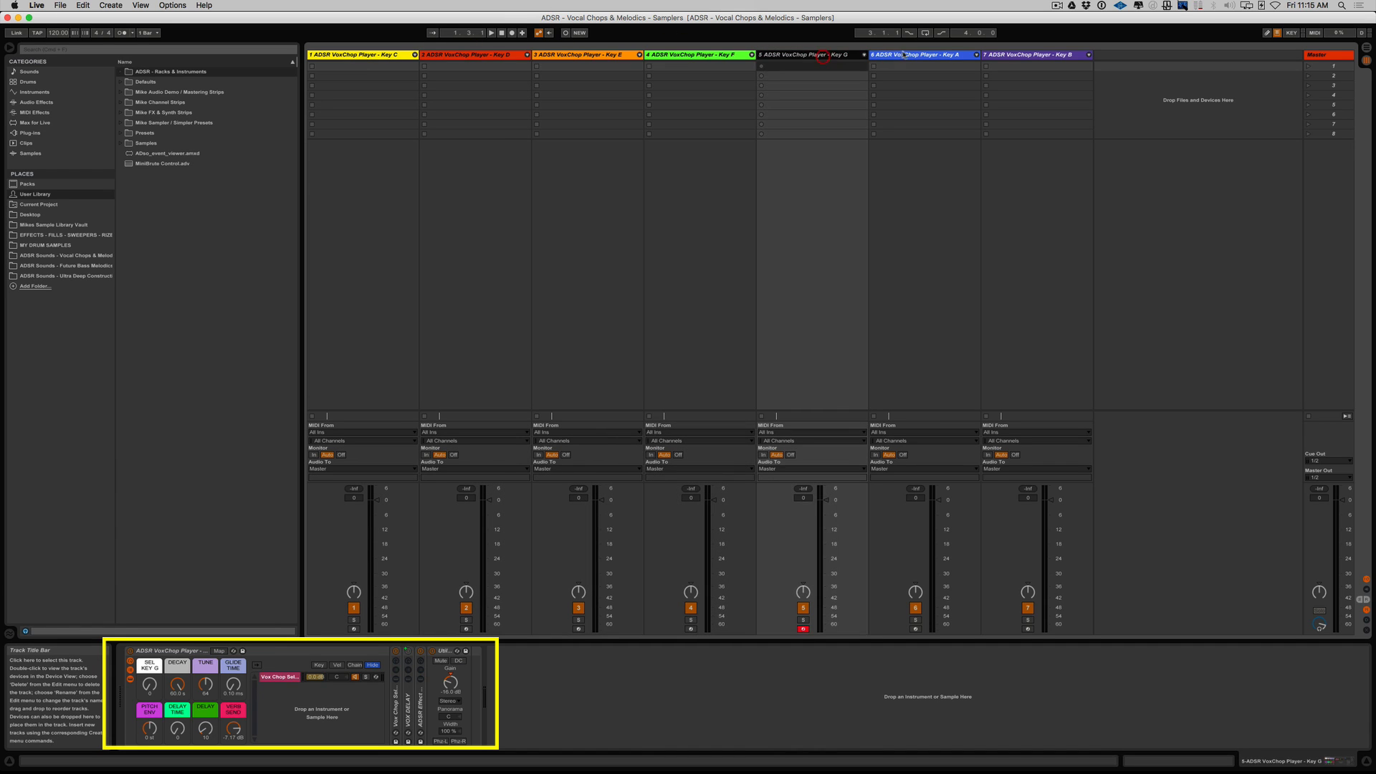
click(898, 56)
click(1039, 56)
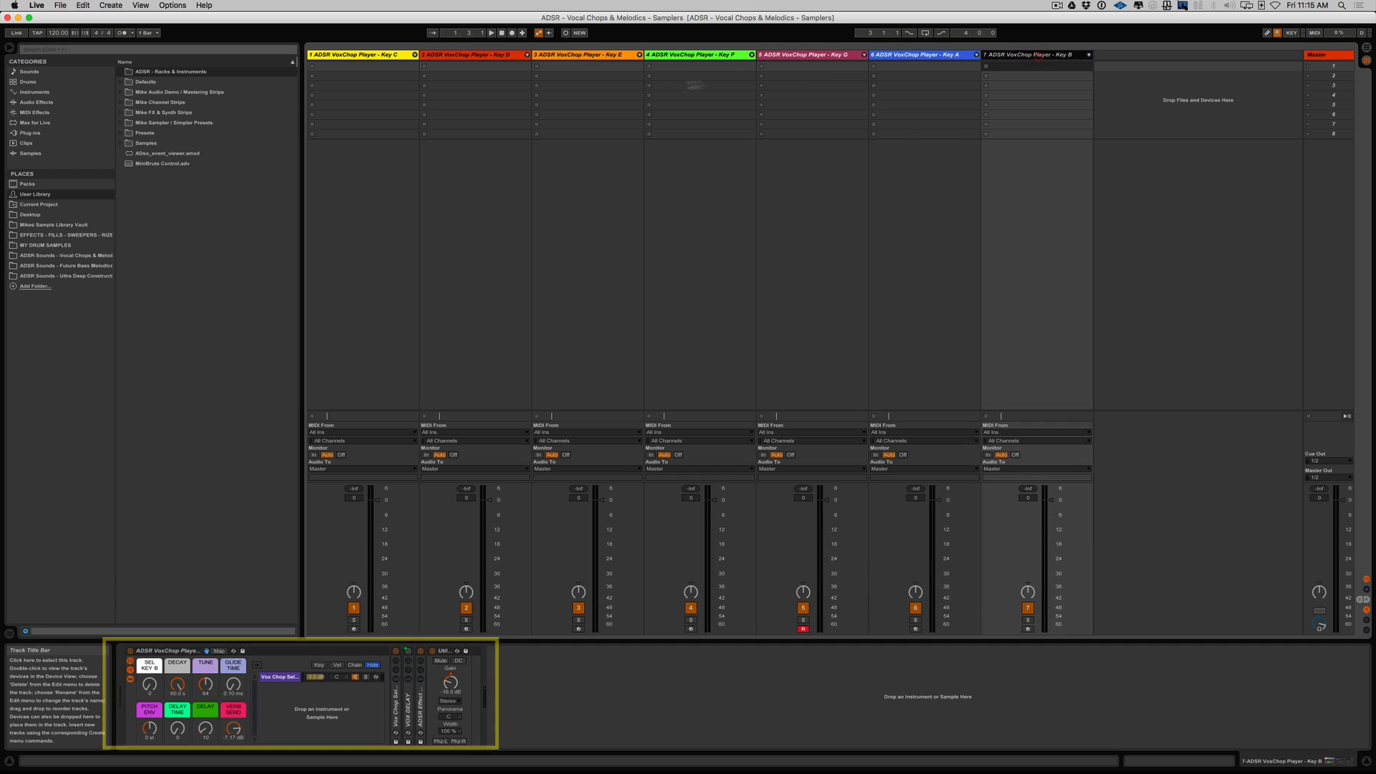
click(358, 55)
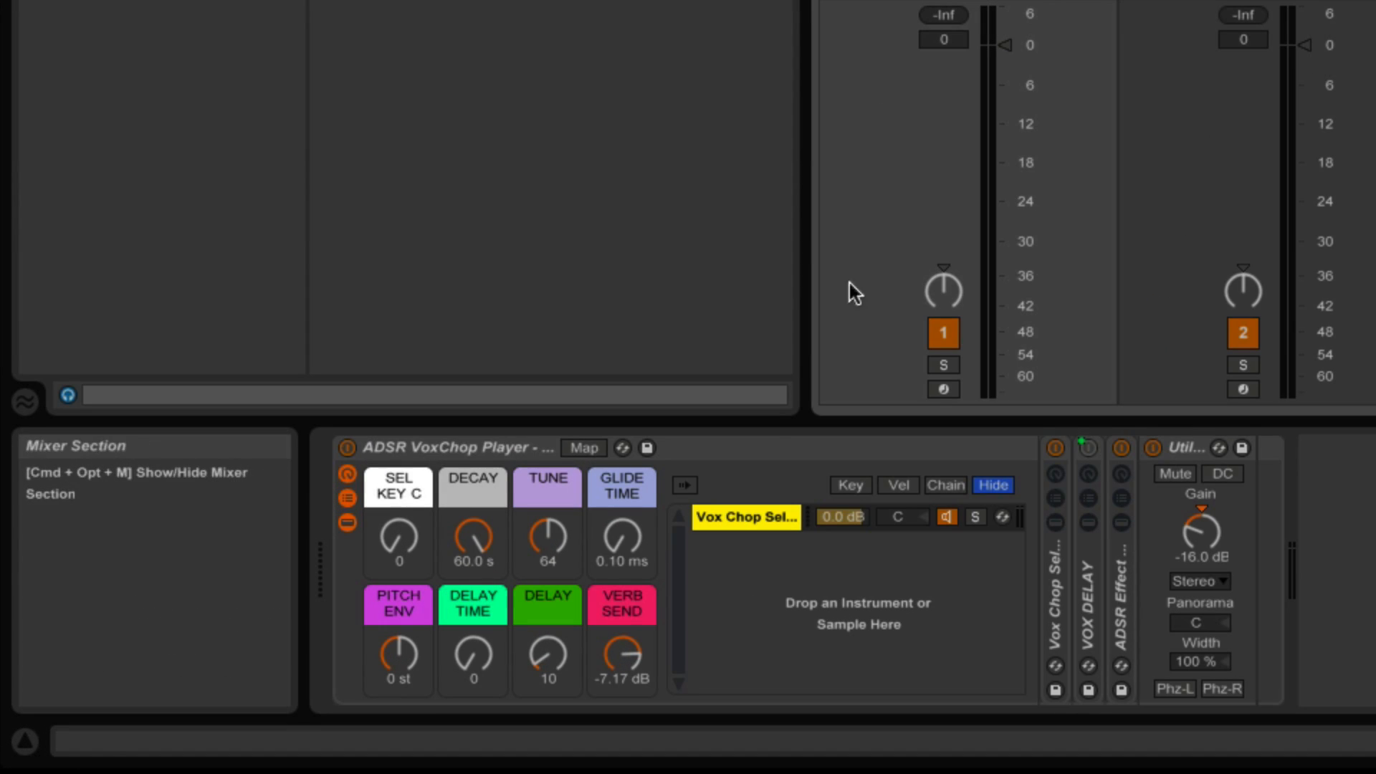
Save the Key C VoxChop Player rack as a User Library preset with the suggested name and check it beside the existing preset.
click(756, 450)
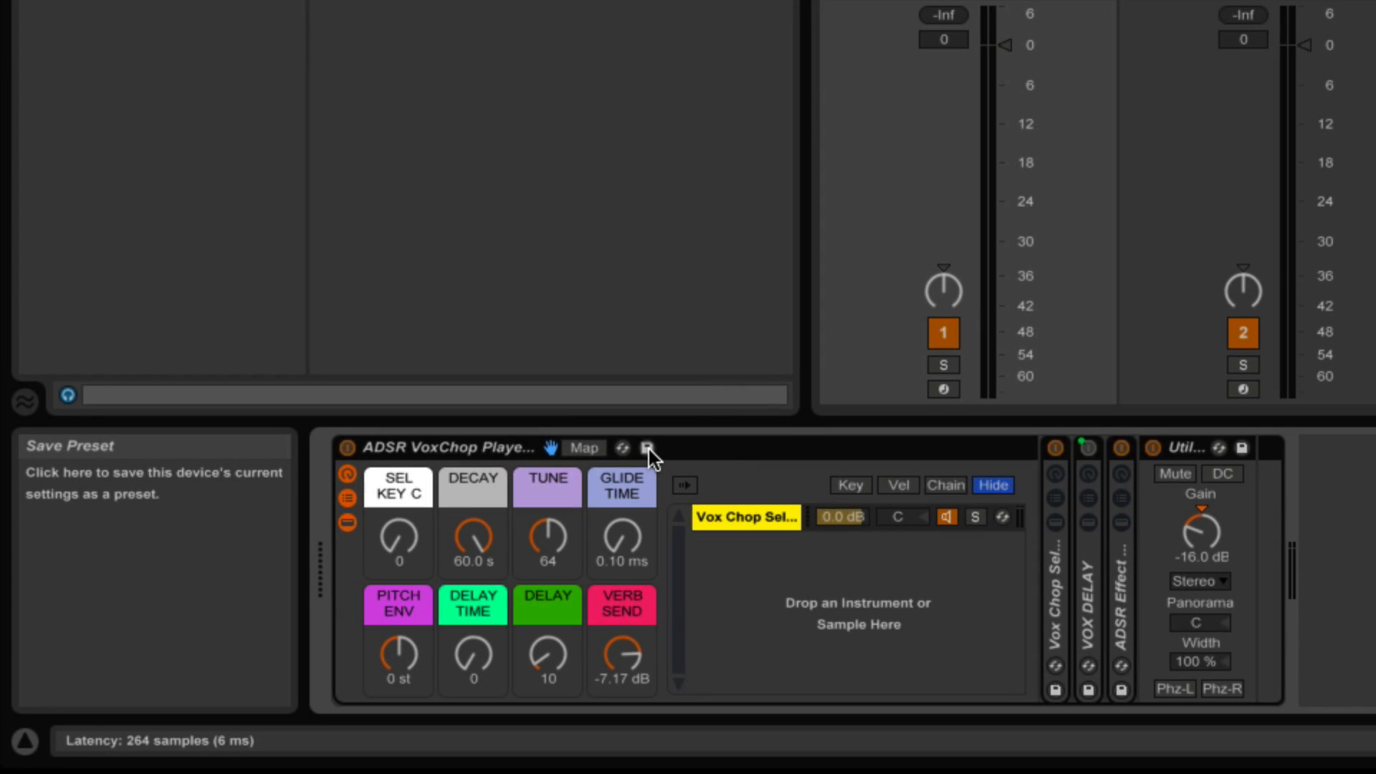
click(648, 450)
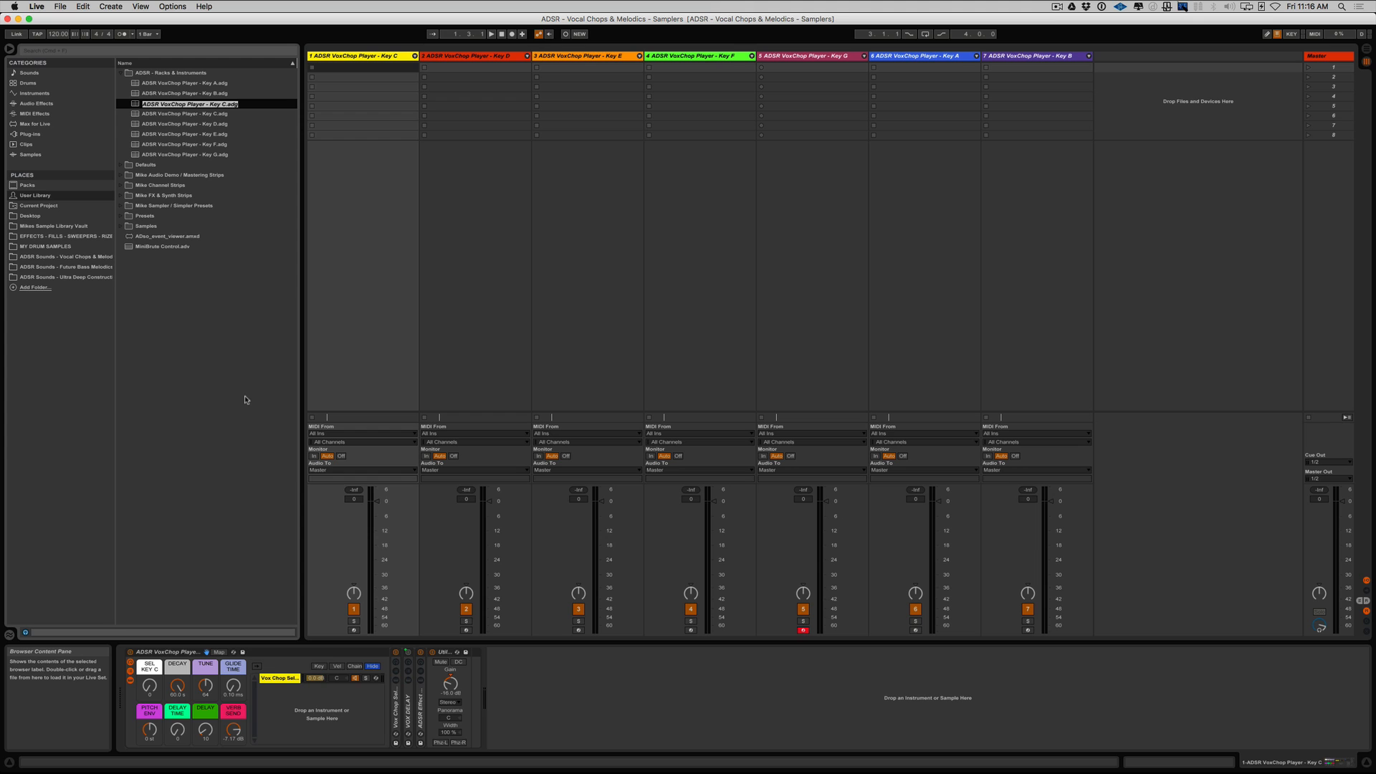
key(Return)
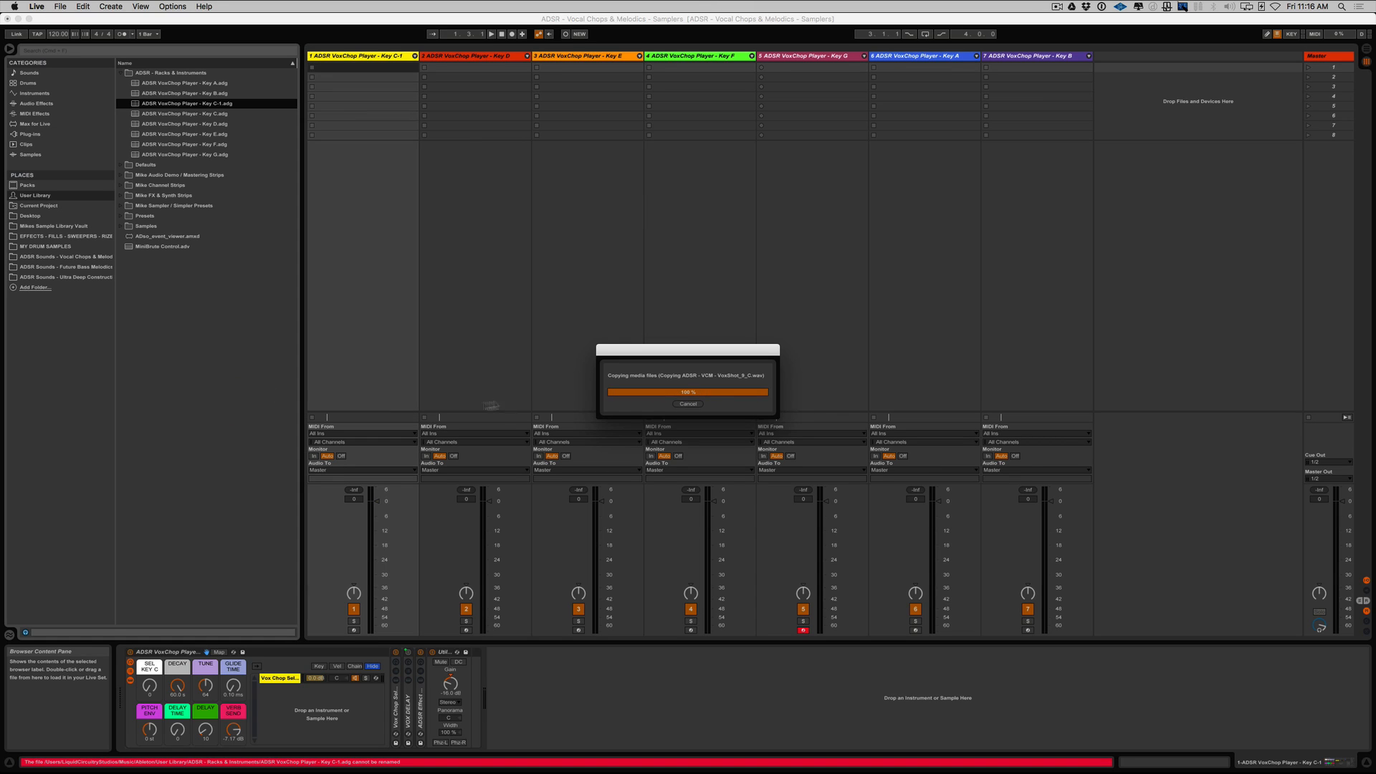
click(229, 114)
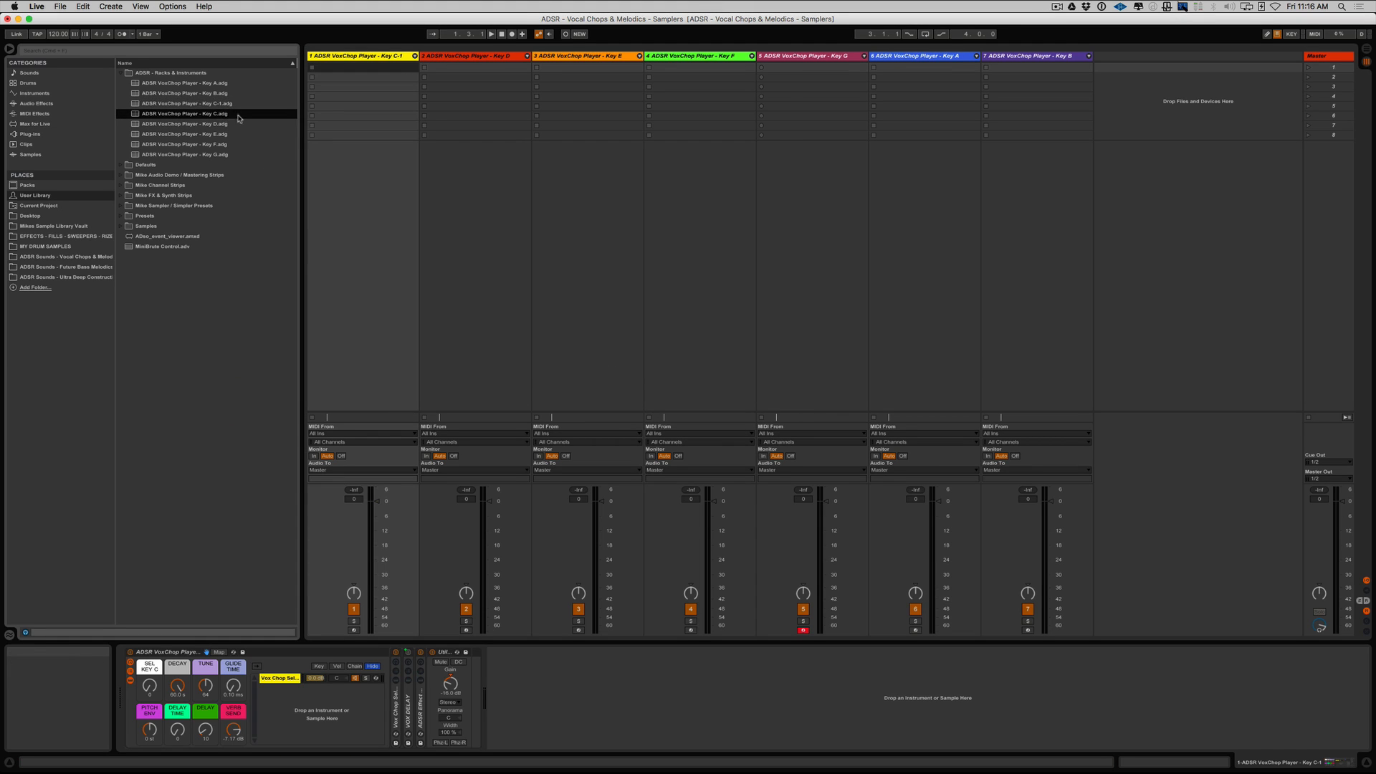
click(231, 106)
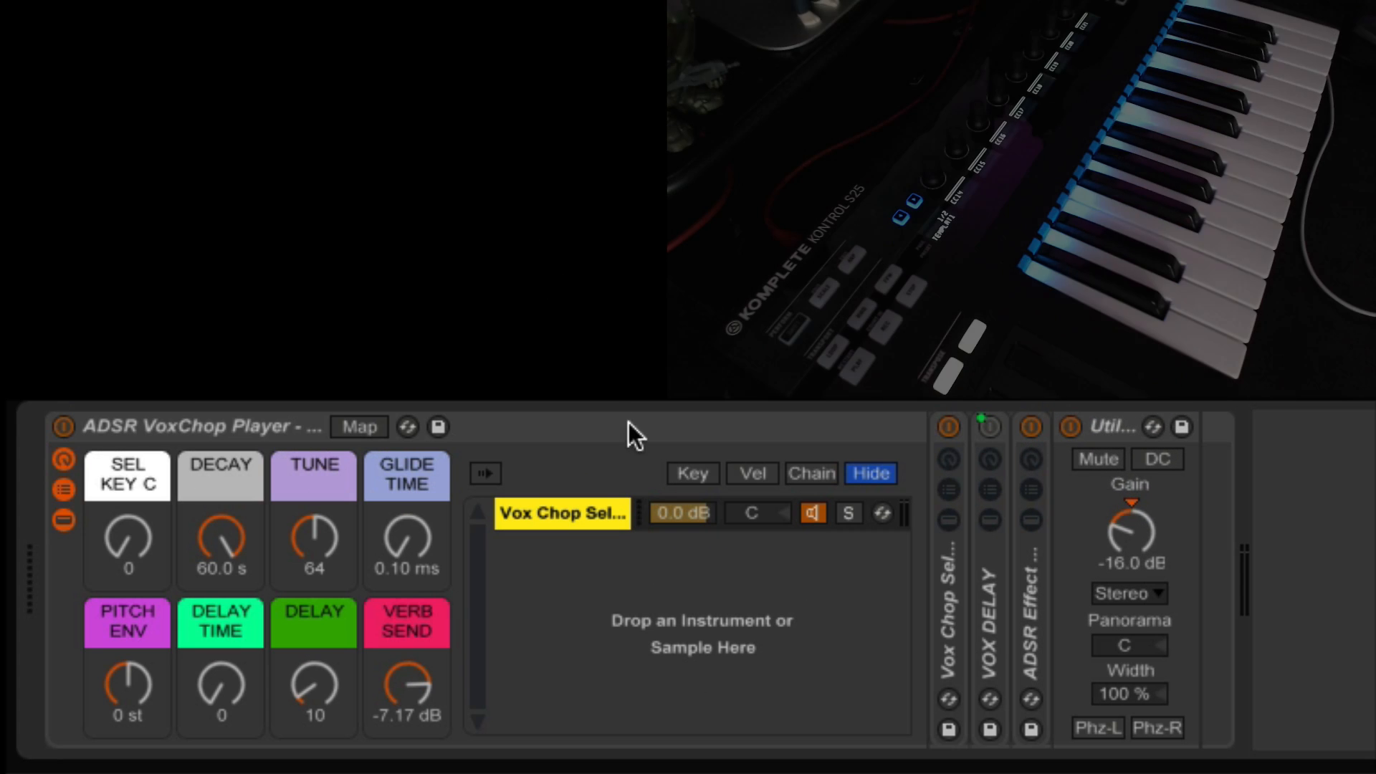
Compare the sample select macro of the Key C rack with the one on the Key D track, ending on Key C.
click(622, 428)
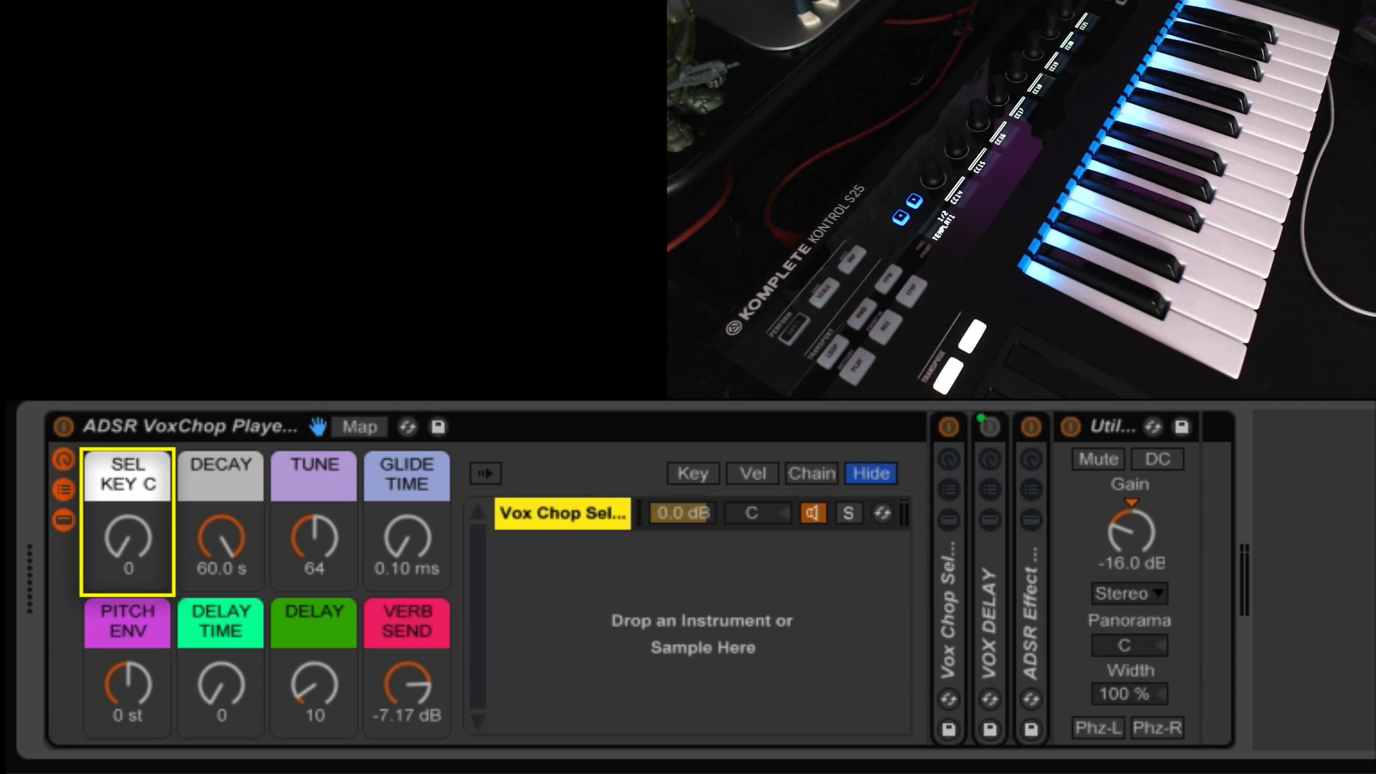
key(Right)
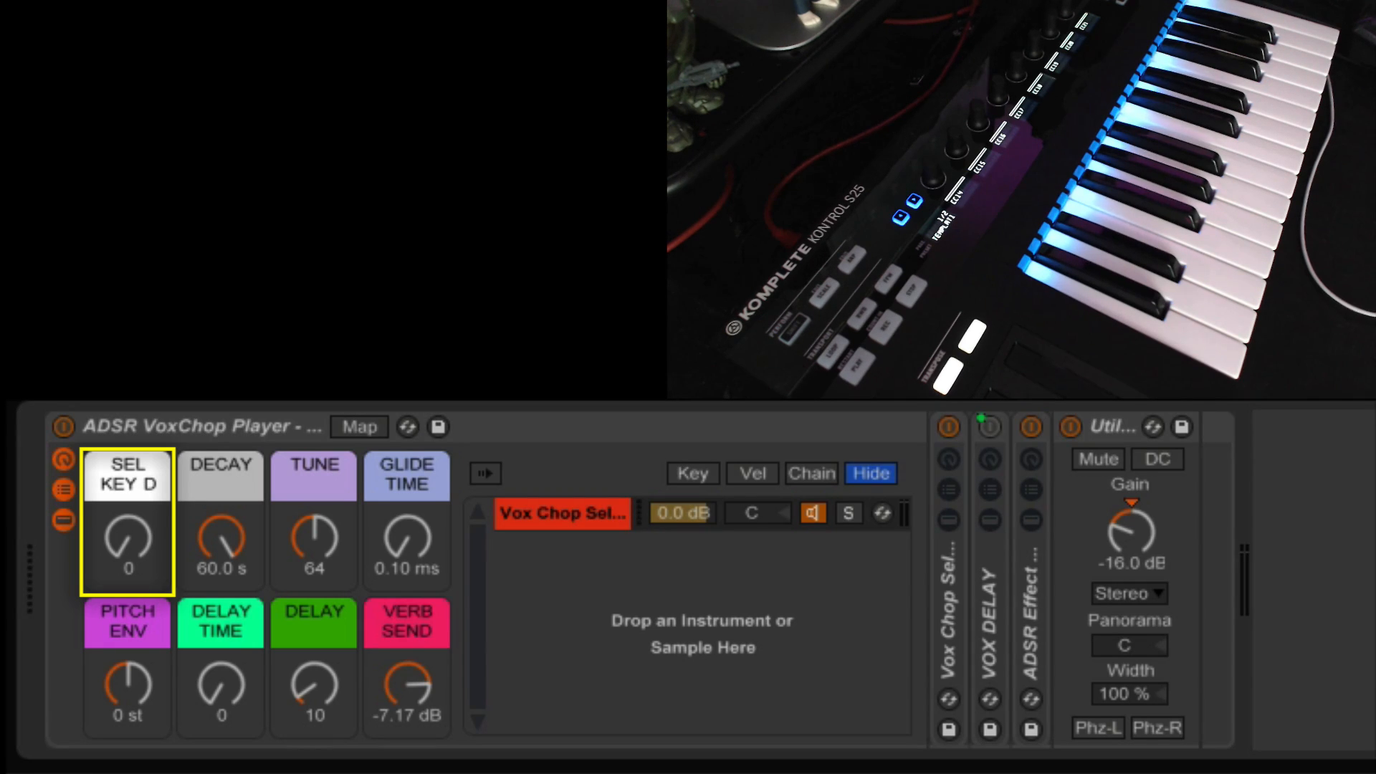
click(123, 483)
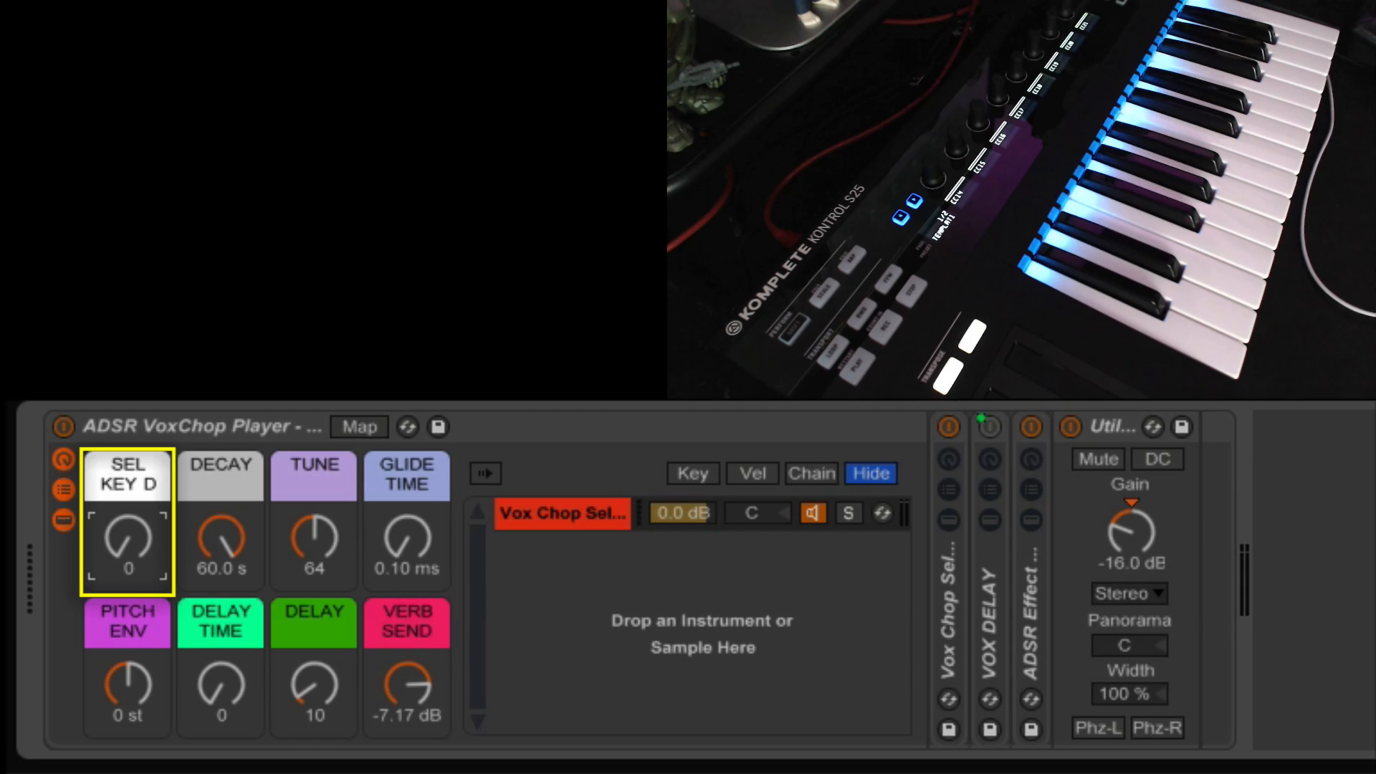
key(Left)
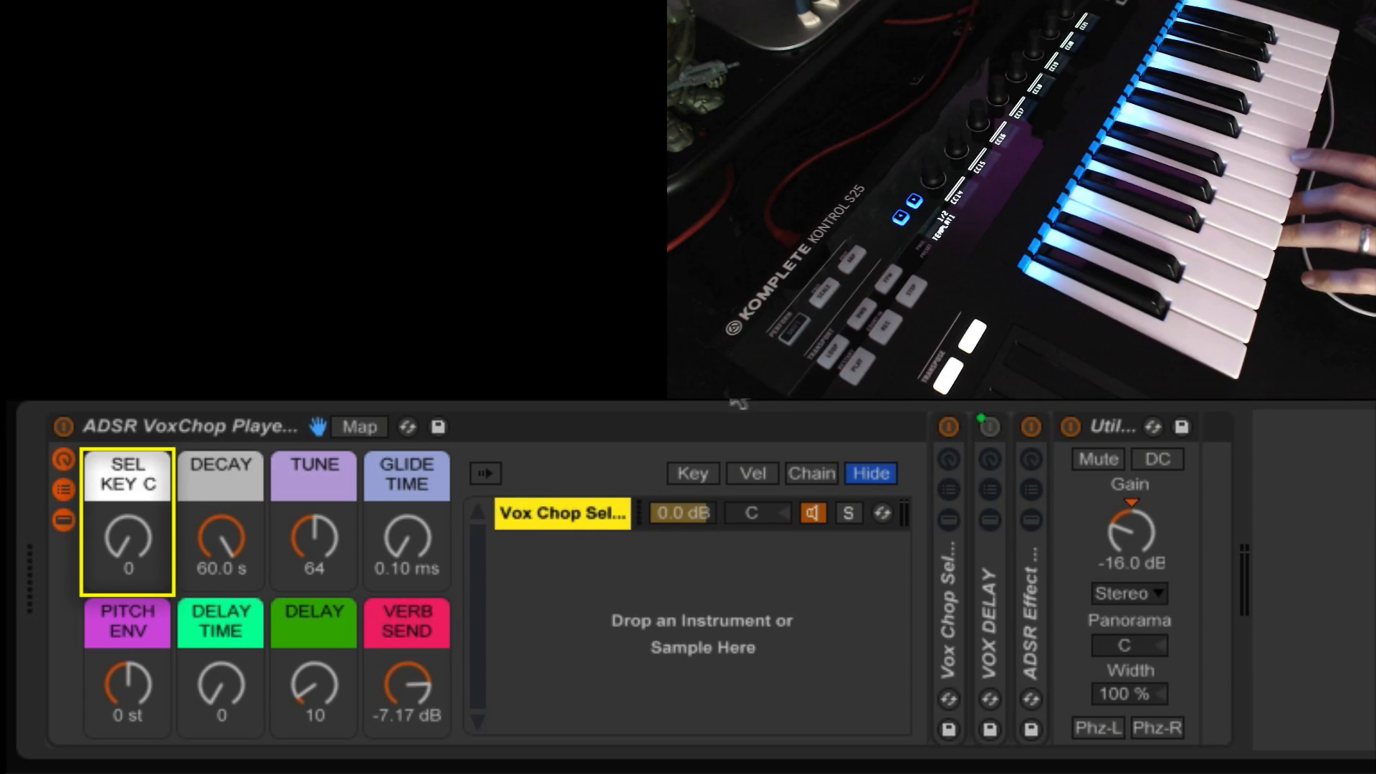
Set the SEL KEY C macro to 5 and audition the DECAY, TUNE and GLIDE TIME macros.
click(126, 548)
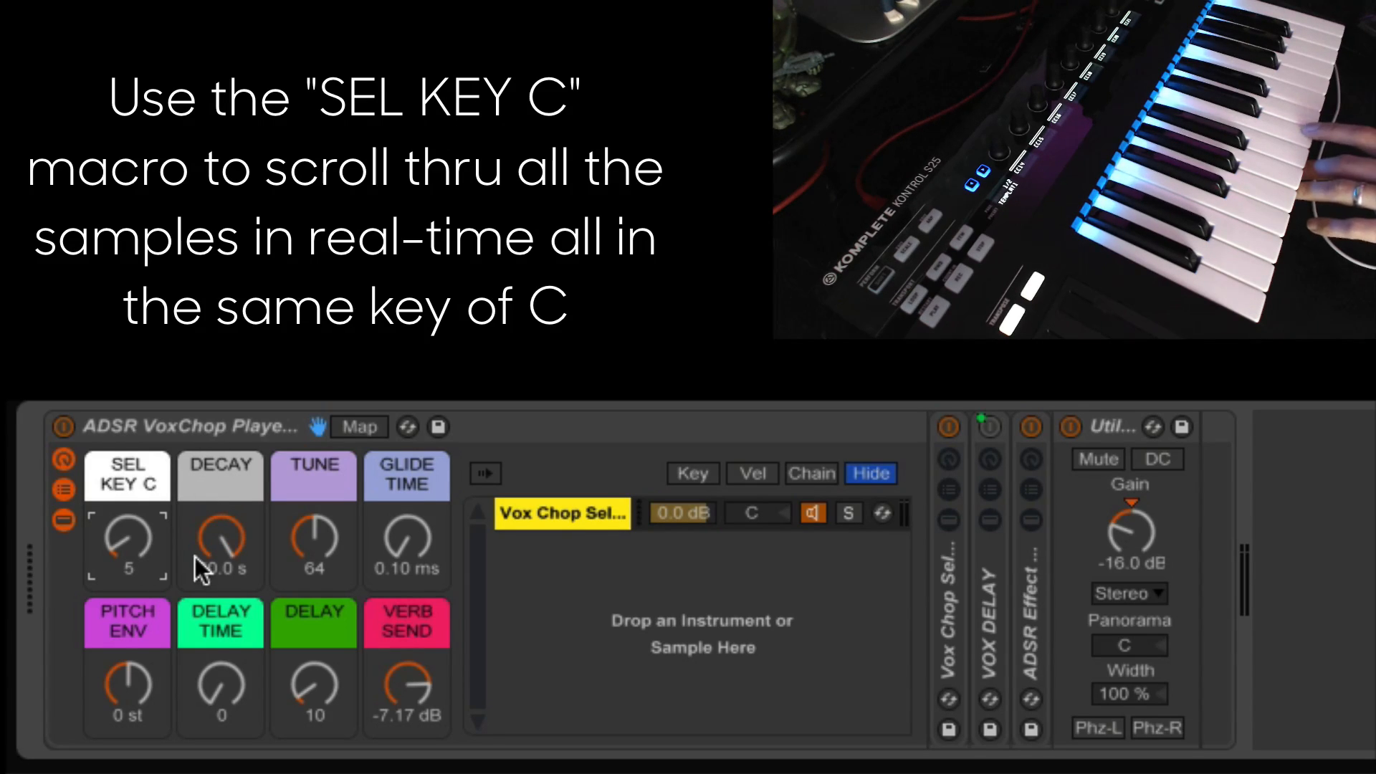
mouse_move(219, 544)
mouse_down()
mouse_move(218, 595)
mouse_move(219, 545)
mouse_up()
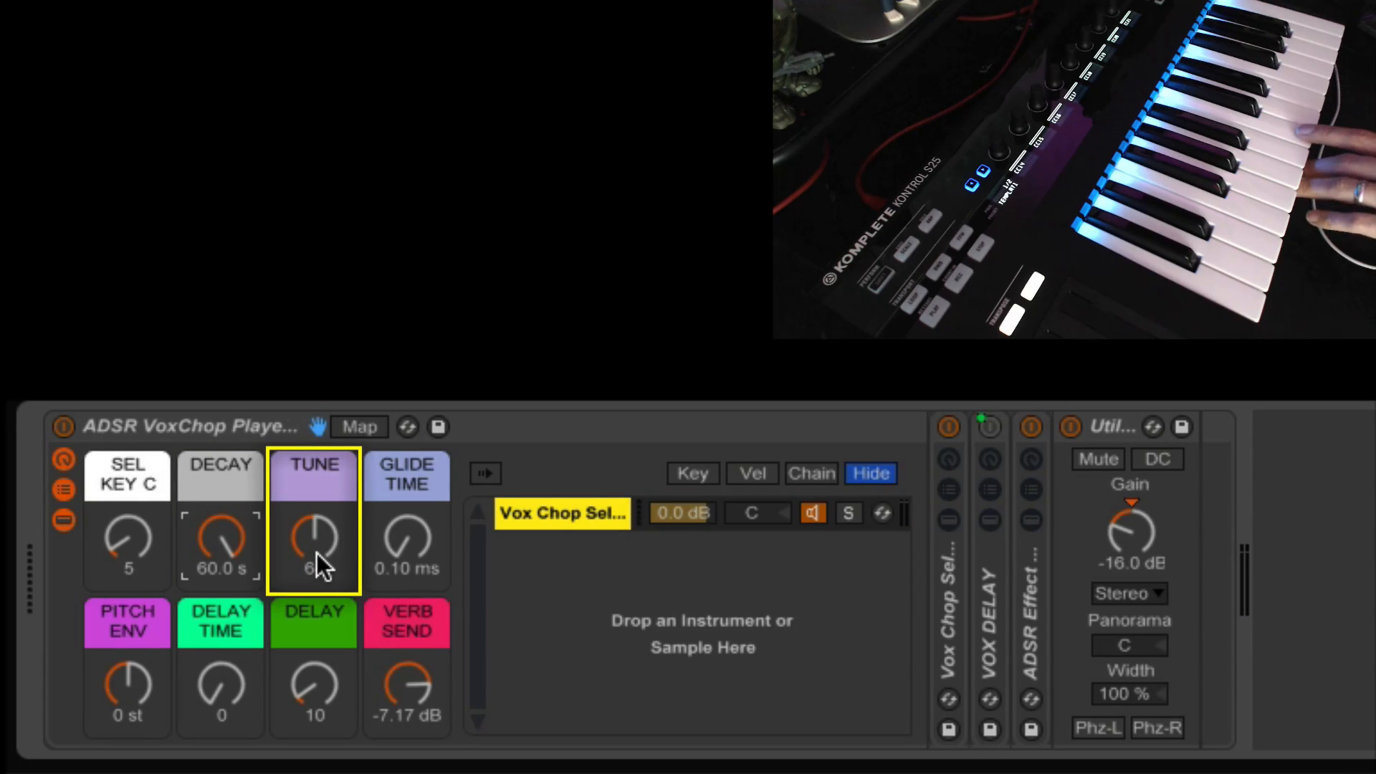
drag(320, 562, 319, 558)
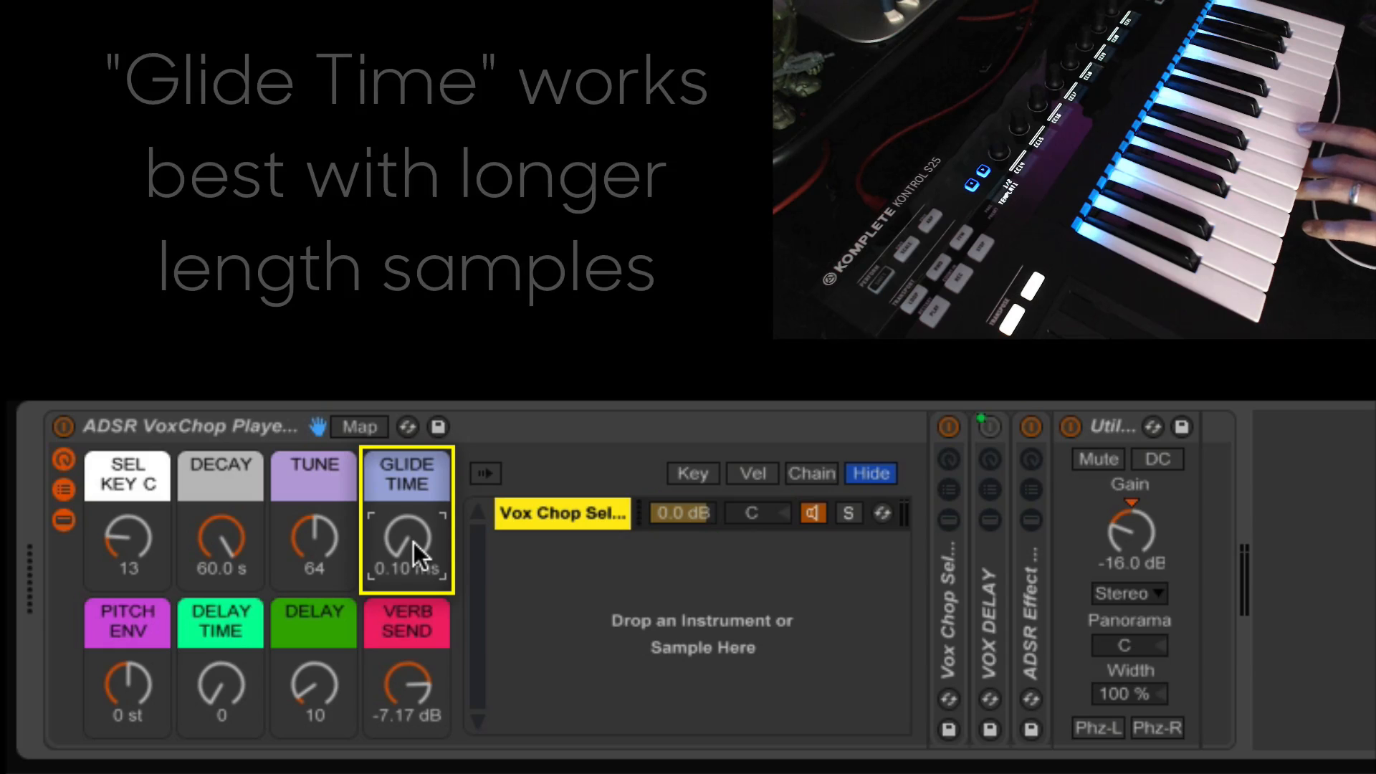
drag(416, 556, 415, 560)
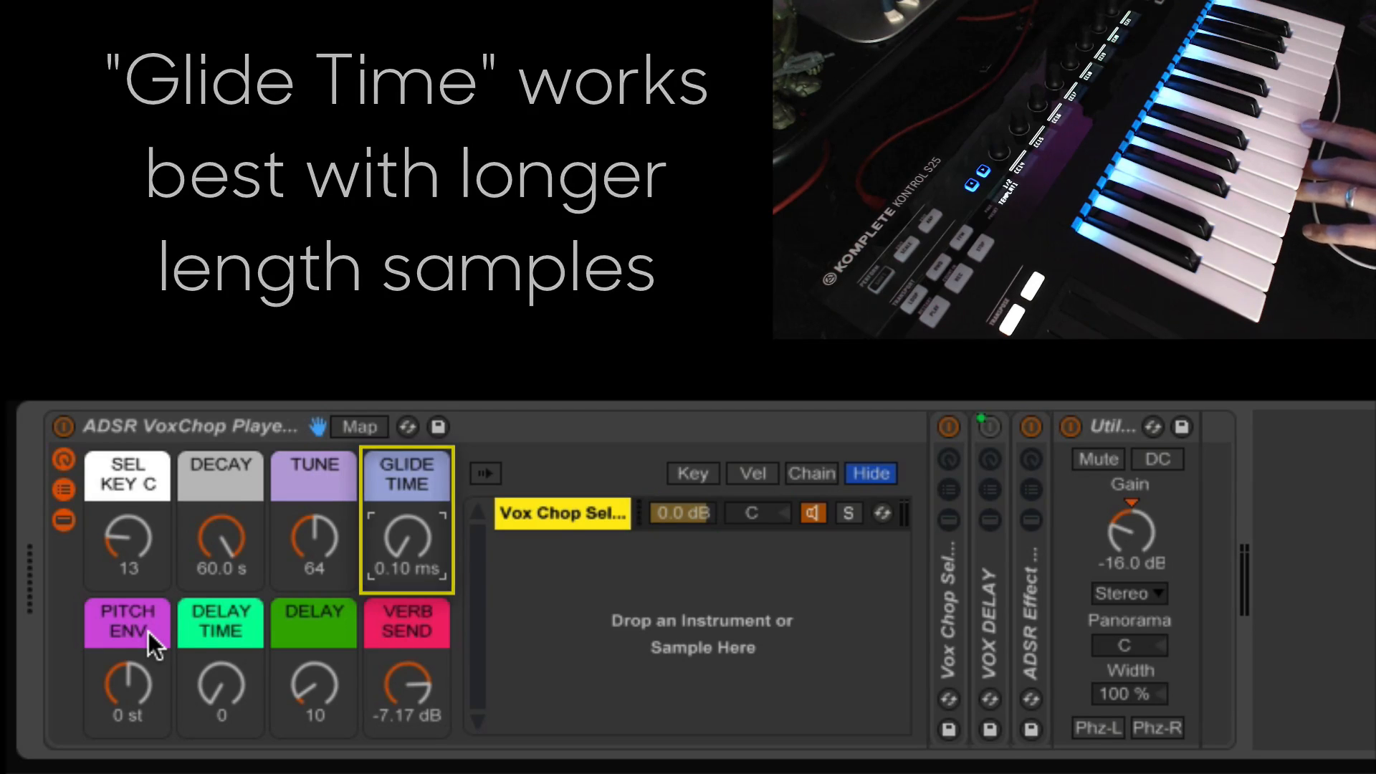
Set SEL KEY C to 11 and audition the PITCH ENV macro down to -6 st, returning it to 0 st.
click(100, 726)
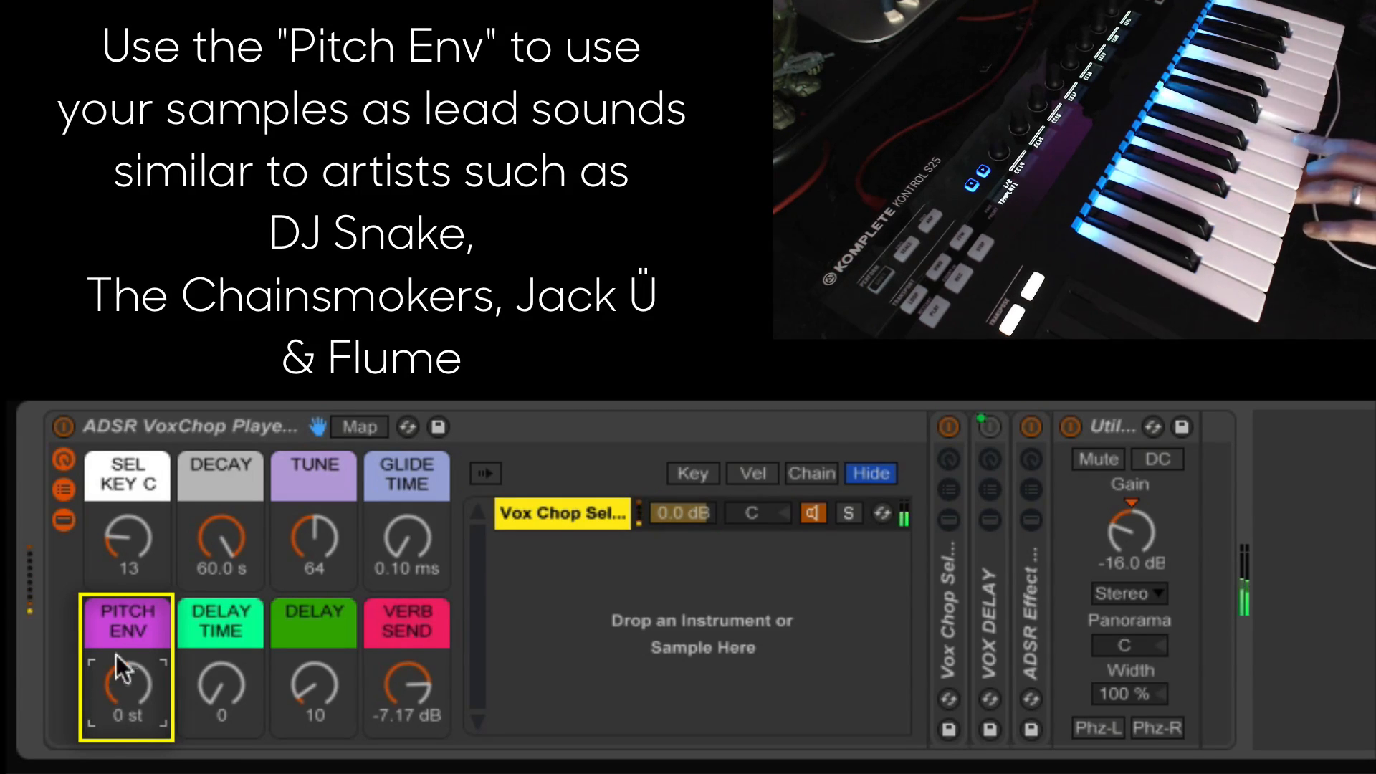
drag(113, 563, 113, 577)
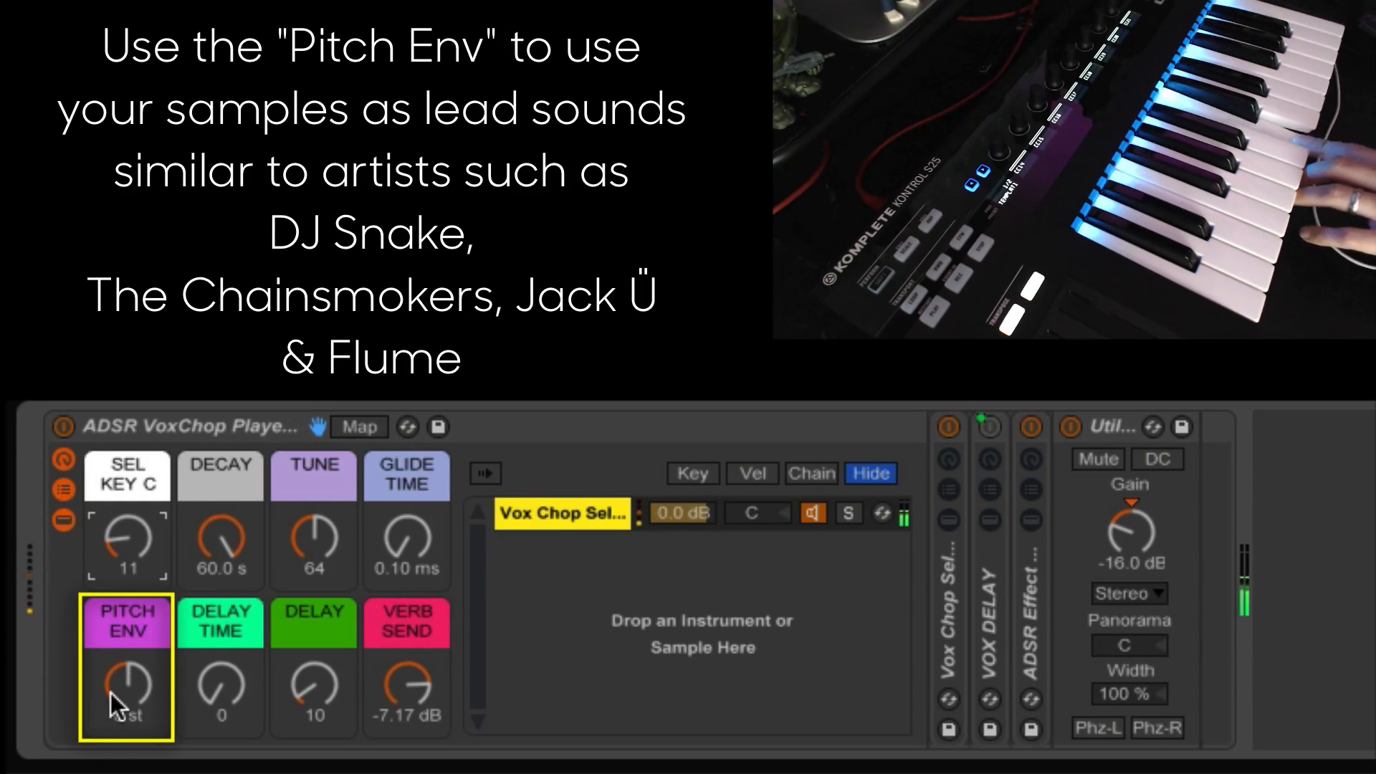
mouse_move(115, 709)
mouse_down()
mouse_move(115, 681)
mouse_move(115, 725)
mouse_up()
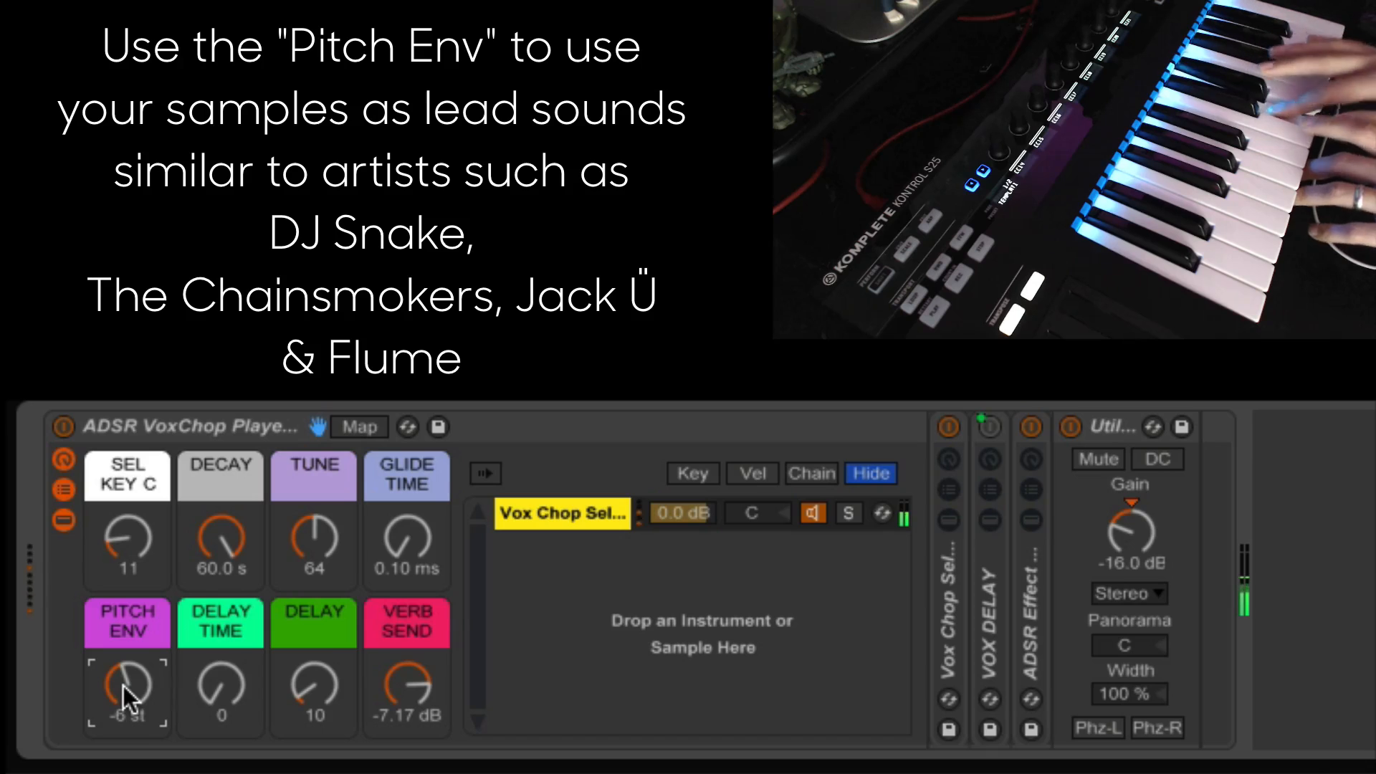
drag(128, 699, 124, 686)
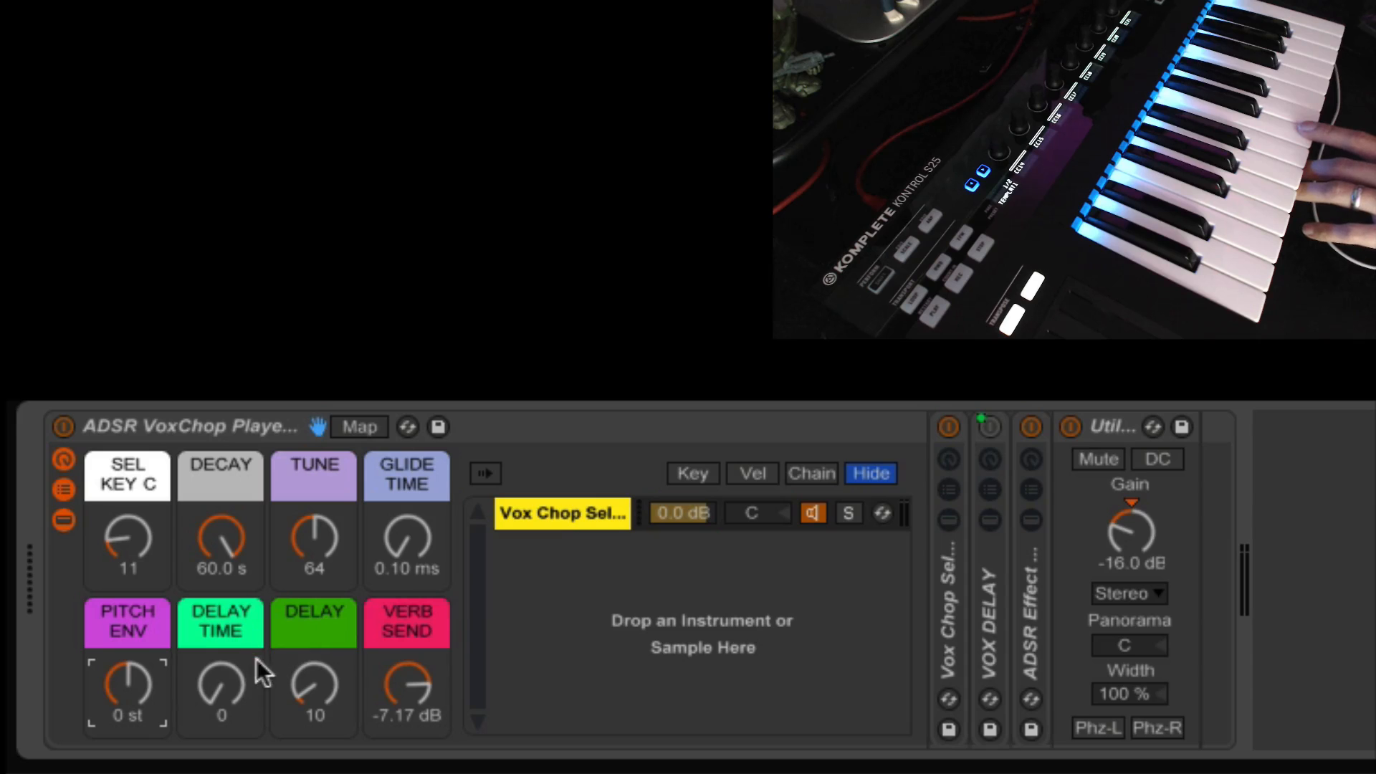
Audition DELAY at 87 with the DELAY TIME macro, restore DELAY to 10, and try out the VERB SEND macro.
click(312, 691)
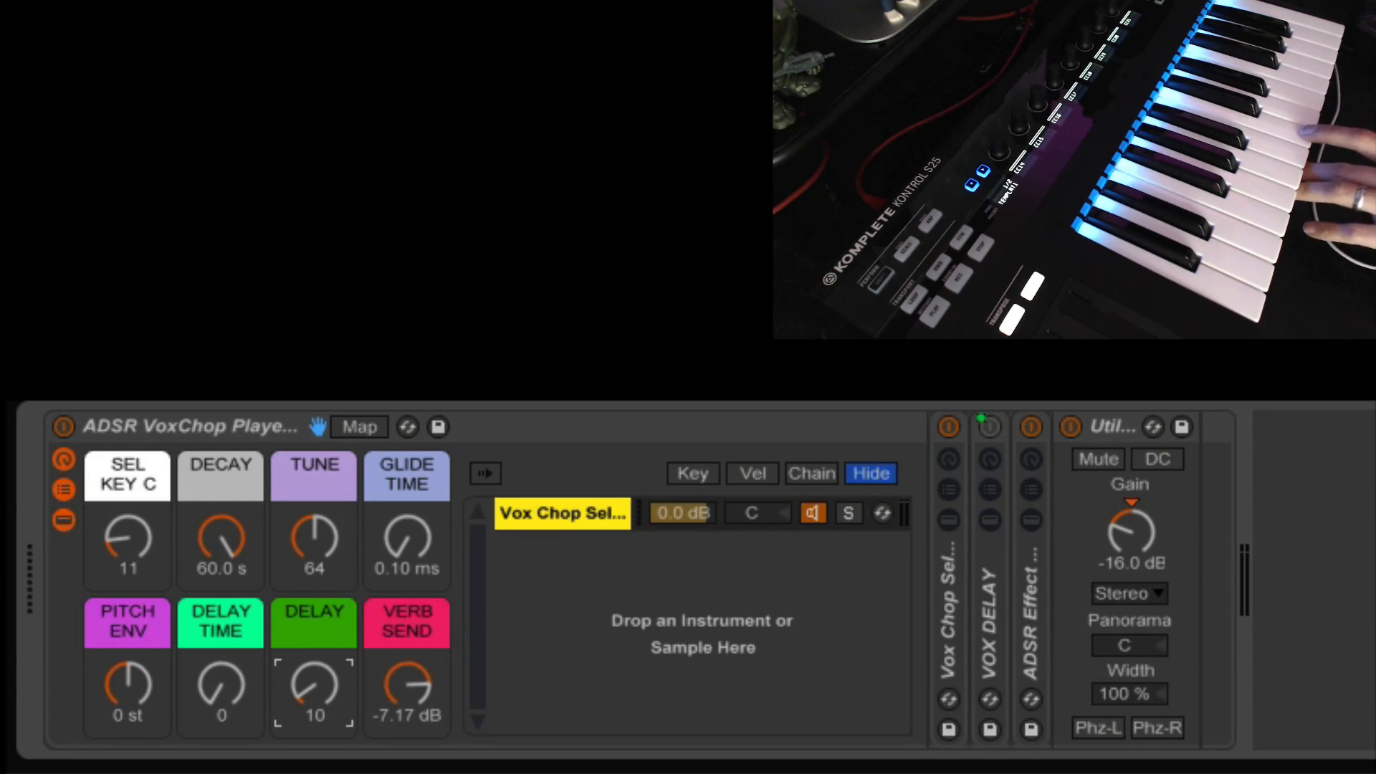
drag(312, 691, 313, 636)
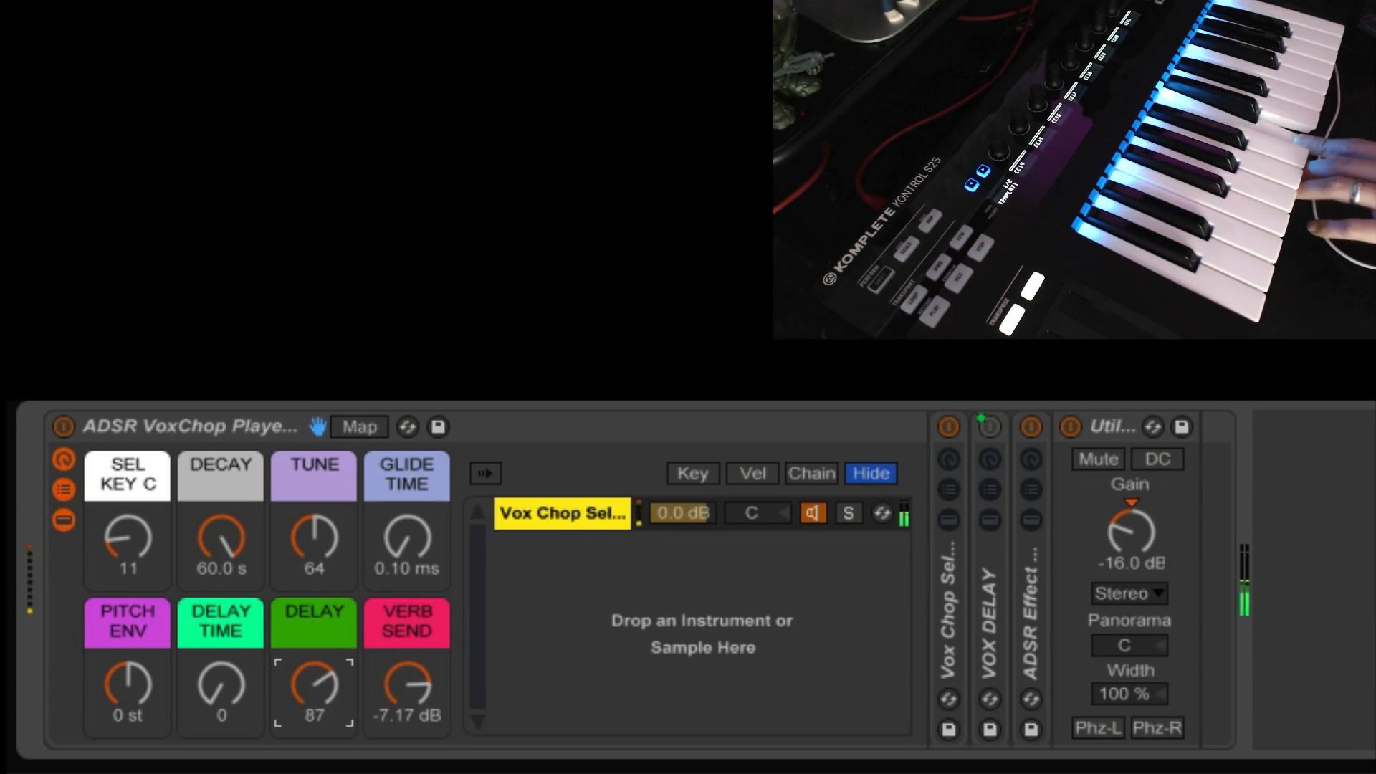
click(214, 682)
mouse_move(214, 682)
mouse_down()
mouse_move(214, 653)
mouse_move(213, 682)
mouse_up()
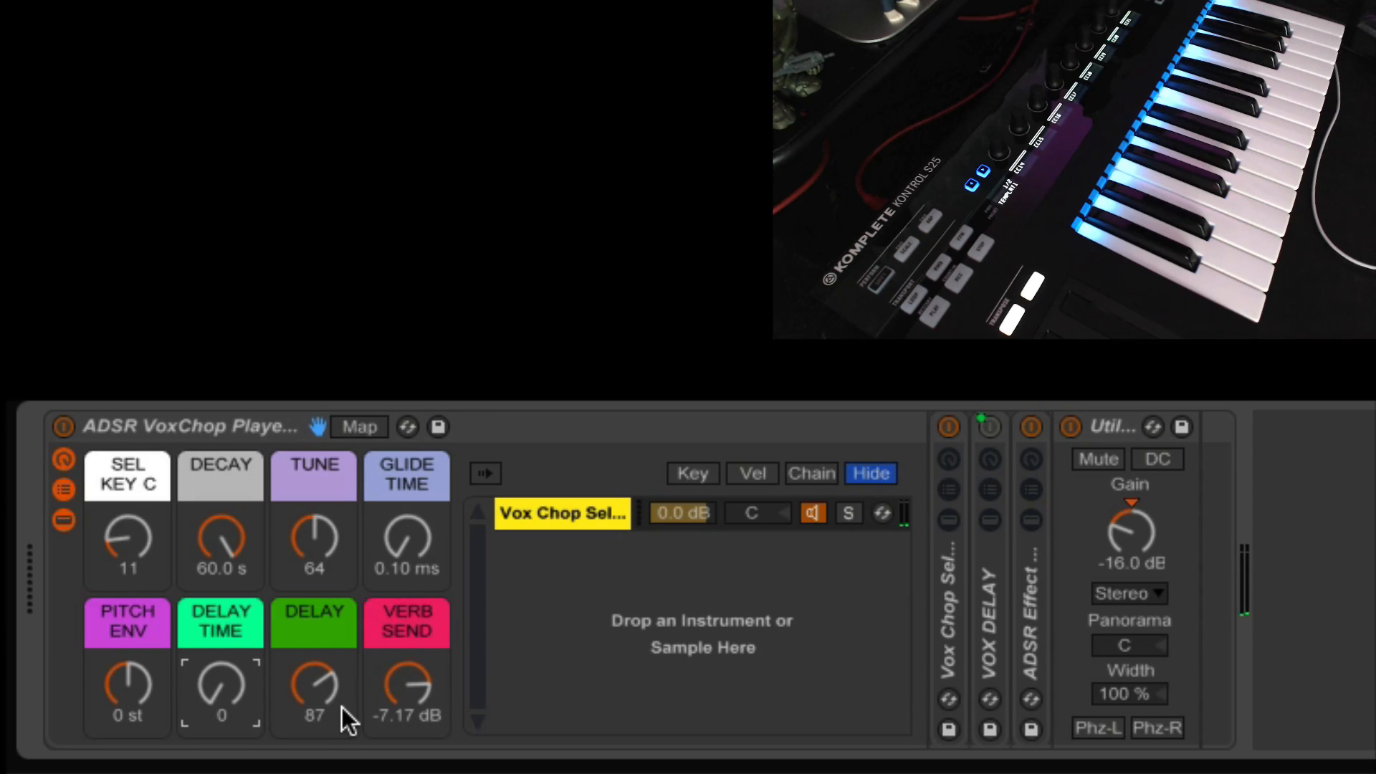
drag(310, 679, 309, 734)
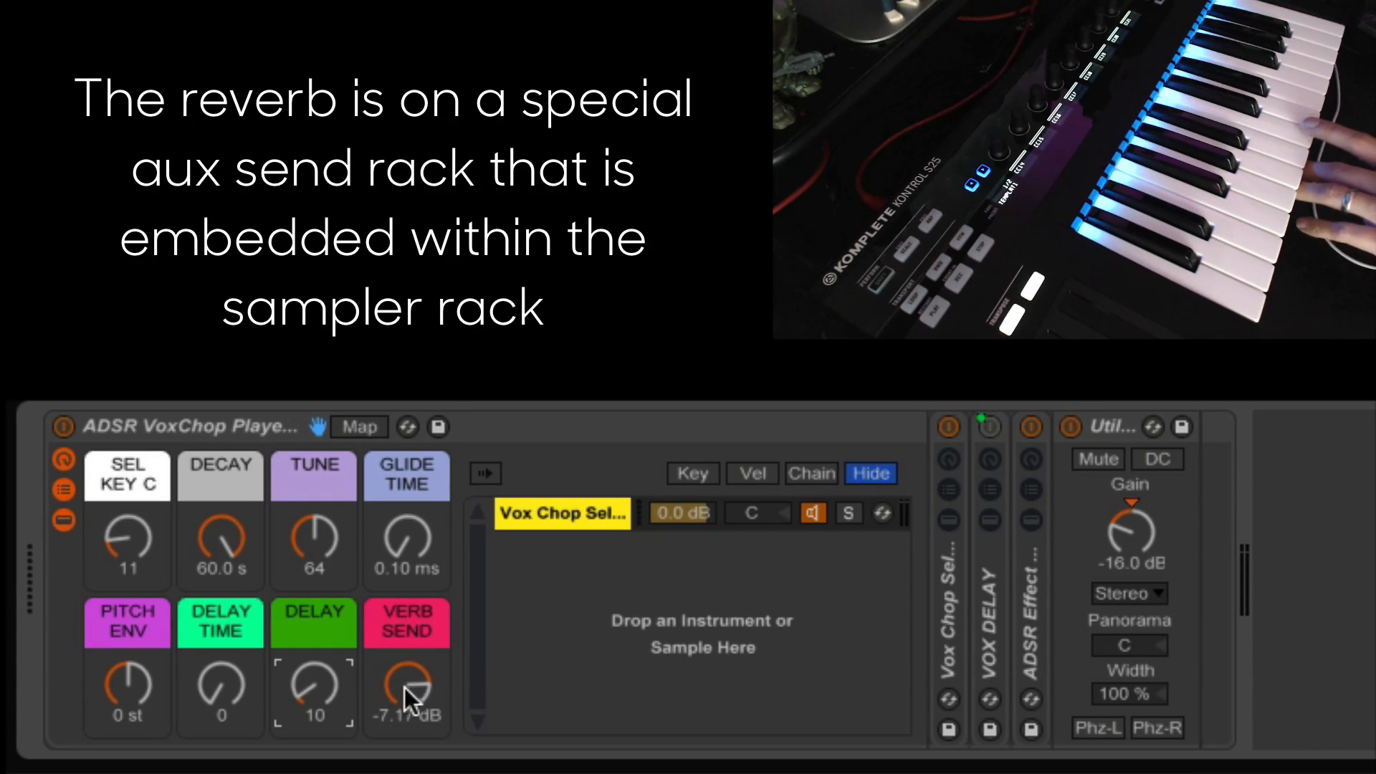
mouse_move(405, 691)
mouse_down()
mouse_move(405, 753)
mouse_move(405, 690)
mouse_up()
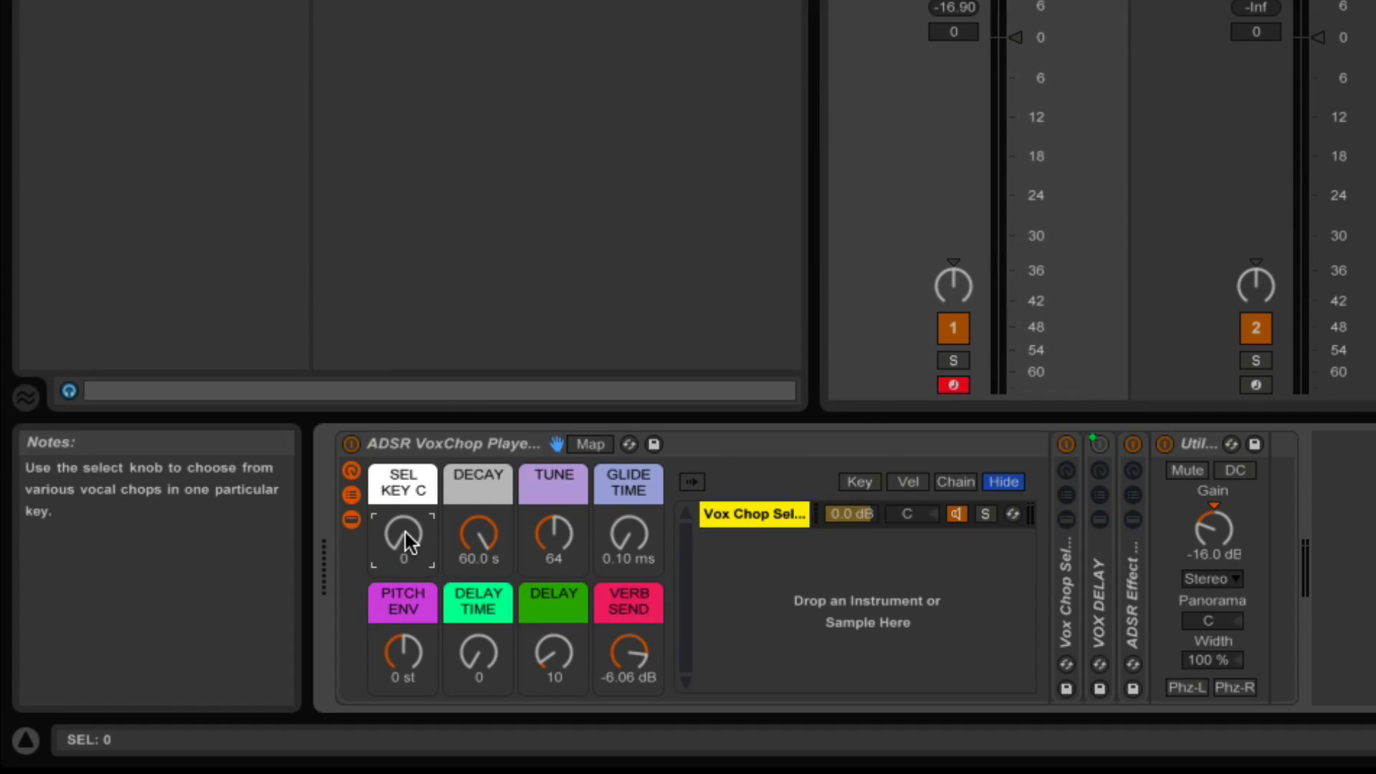
Select the first Key C MIDI clip in the arrangement and play it back.
right_click(405, 541)
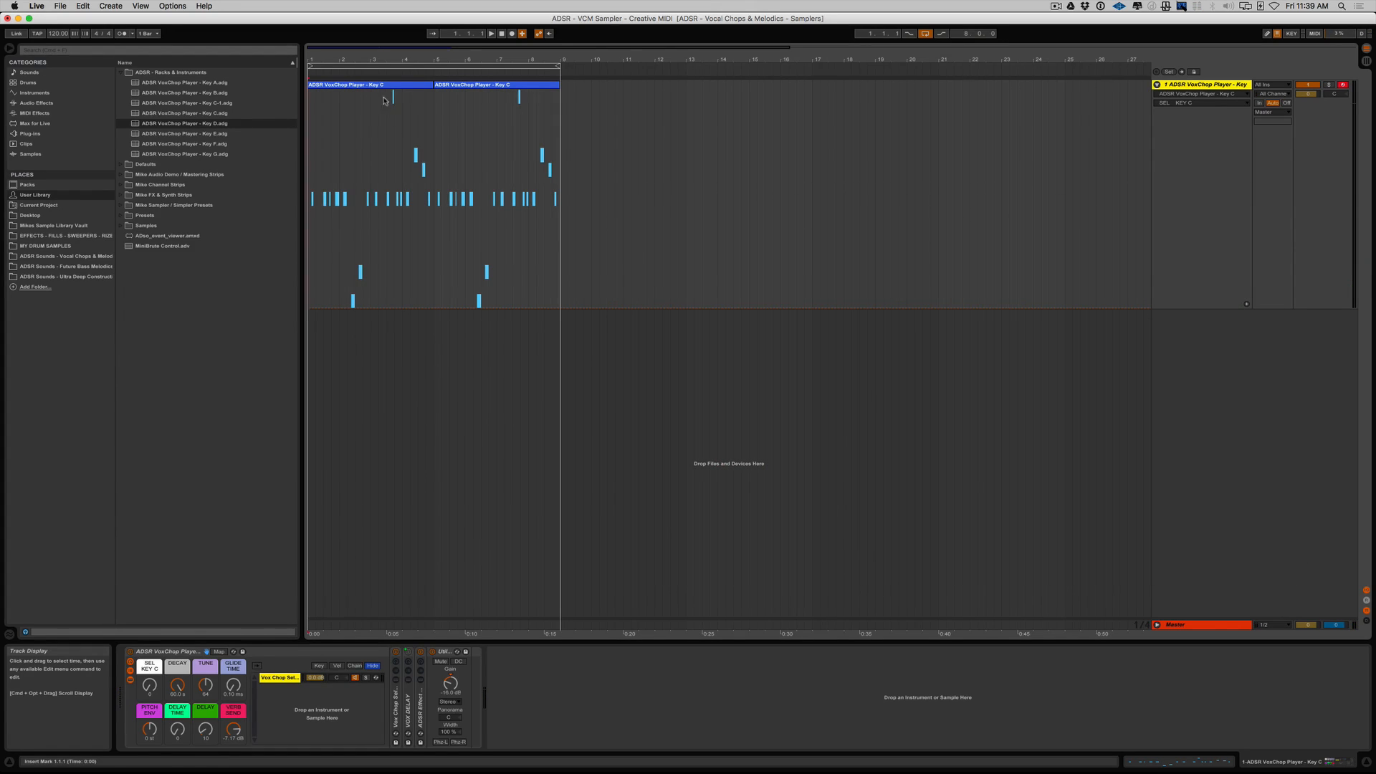
click(373, 85)
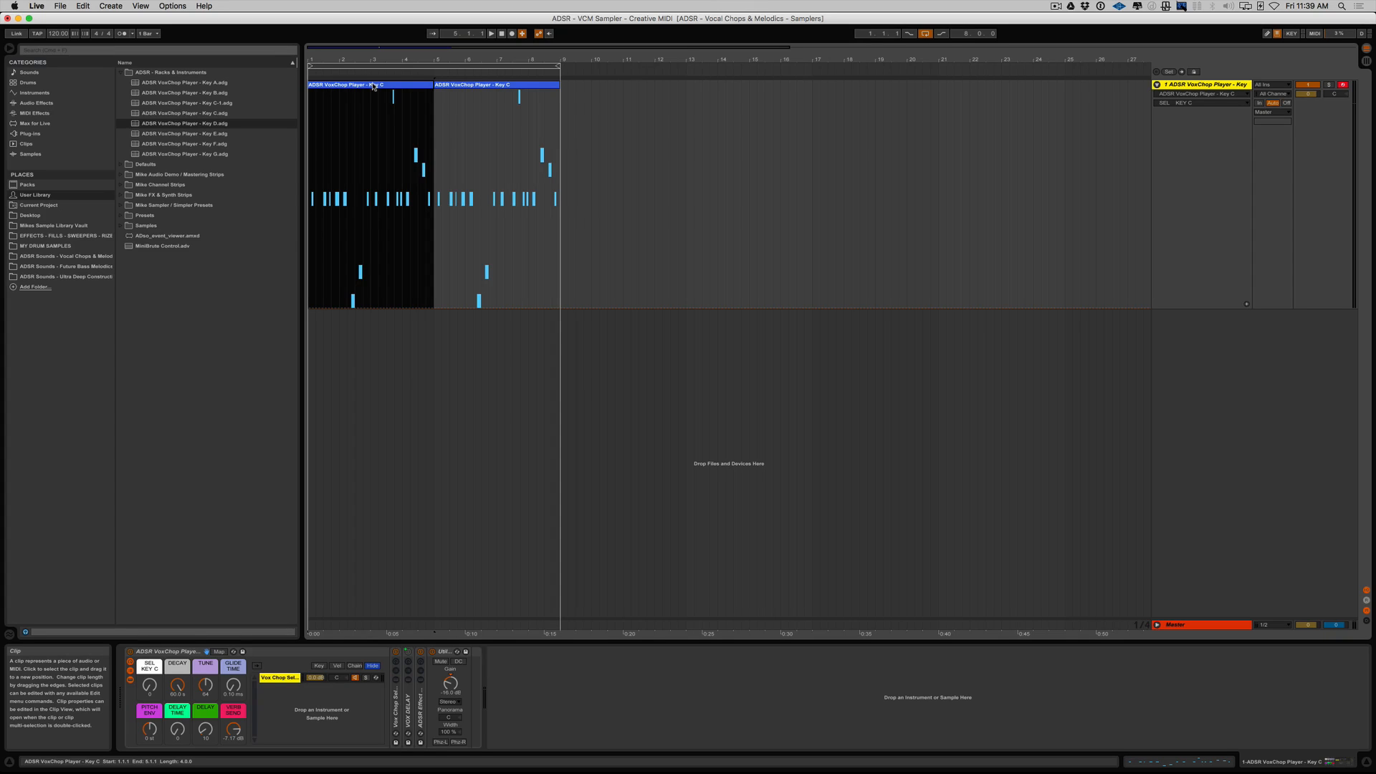
key(space)
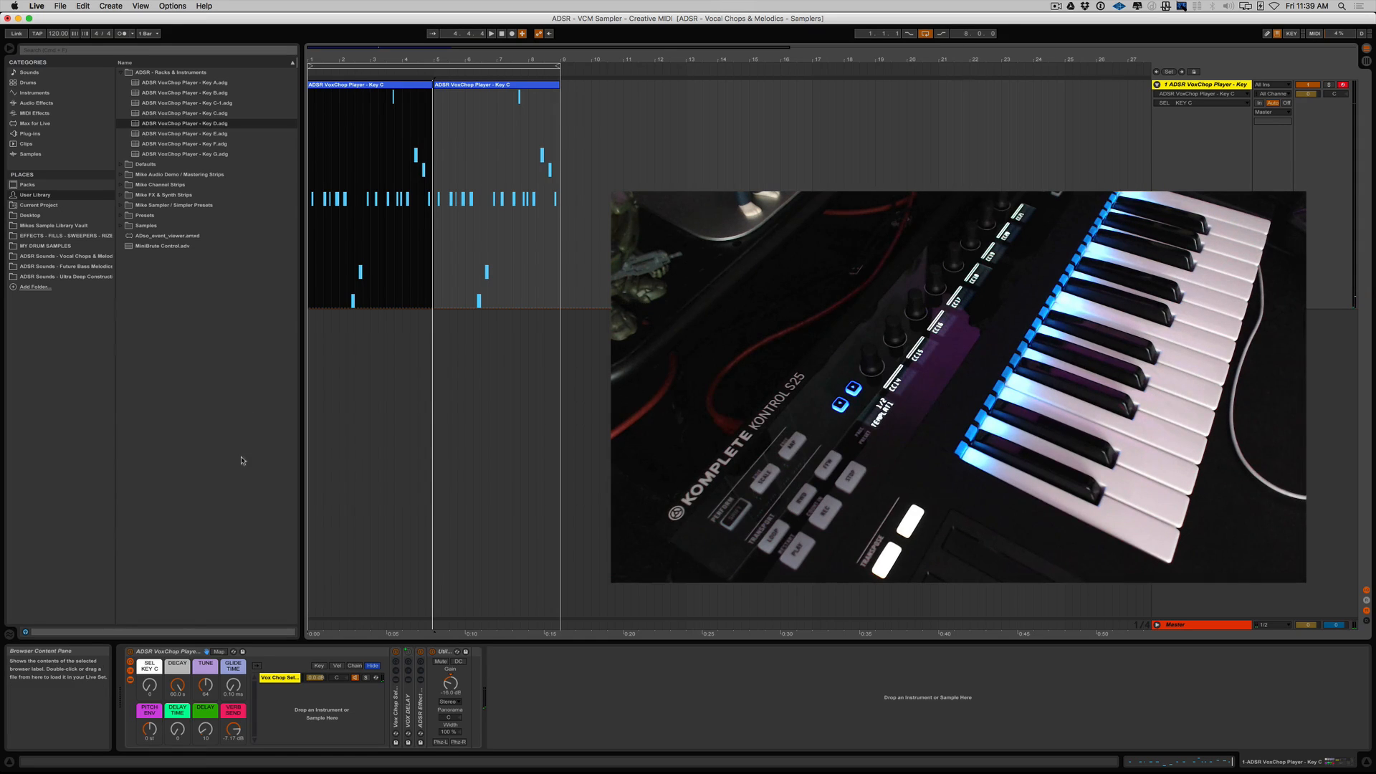
Record SEL KEY C macro automation over the first Key C clip, undo the recording and reselect the clip.
click(155, 665)
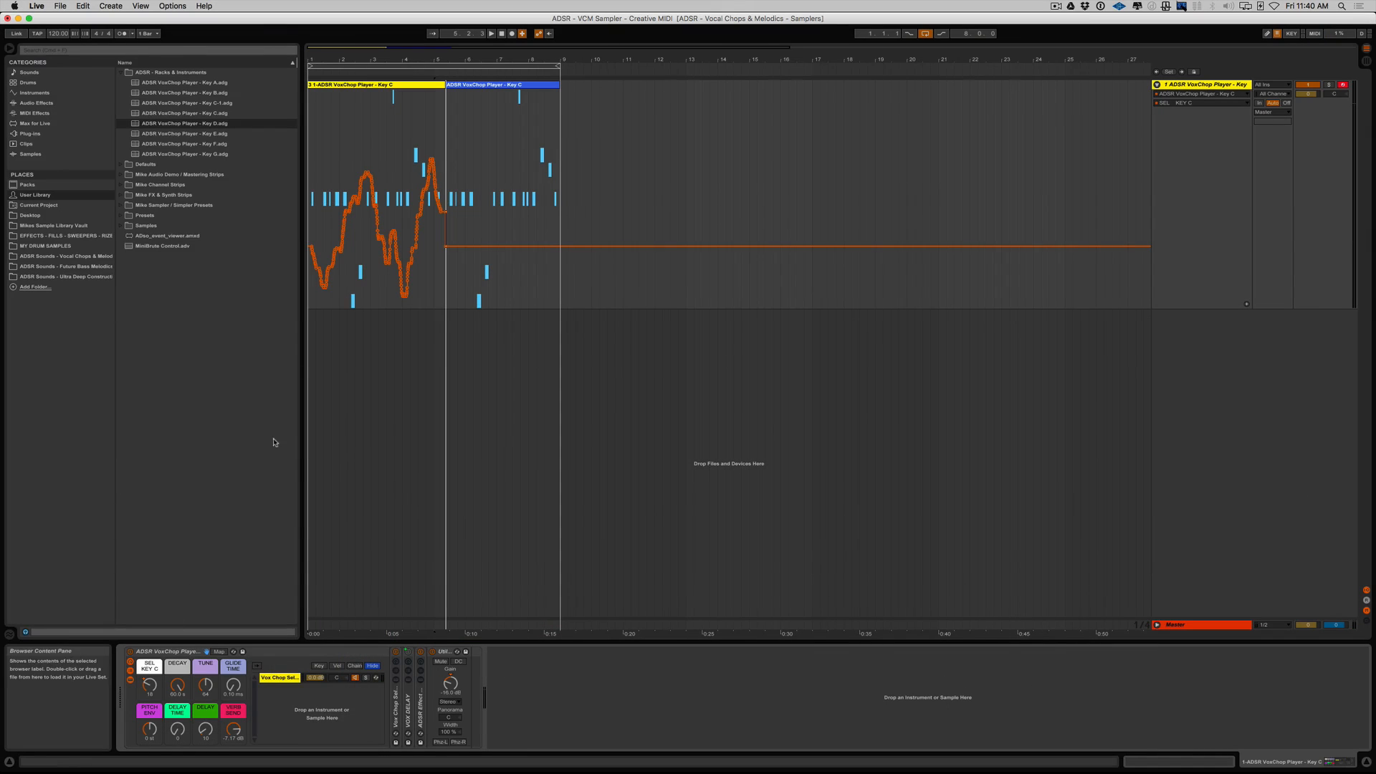
key(super+z)
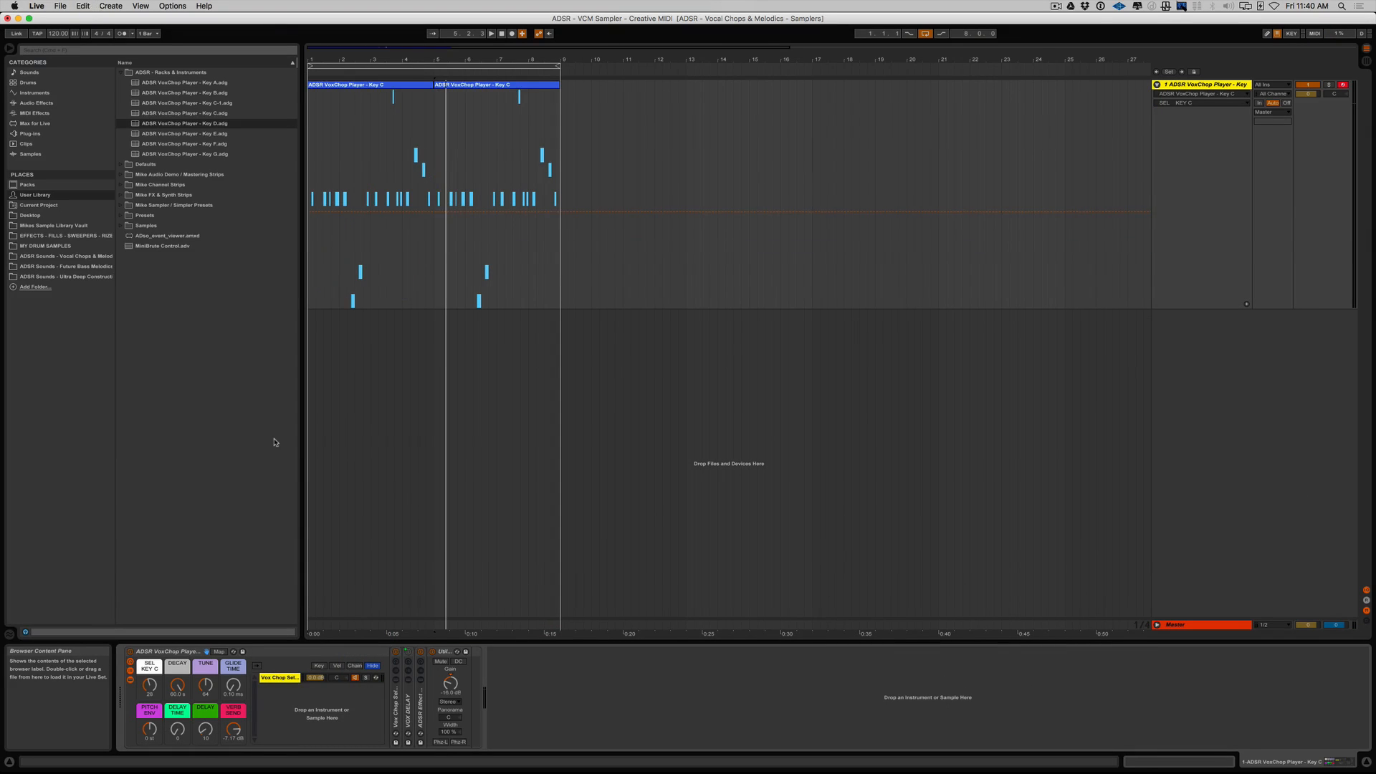
click(364, 84)
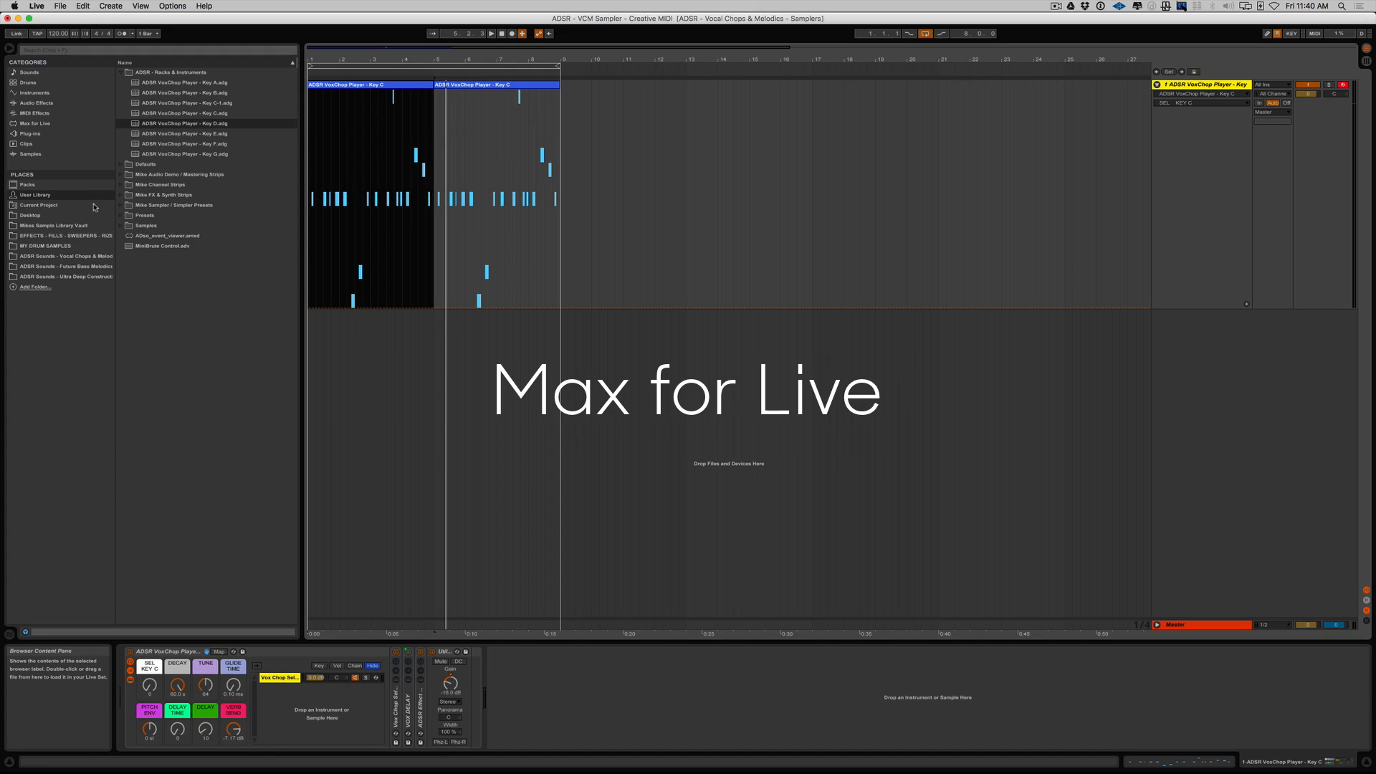
Load three Max for Live LFO audio effects in a row after the Utility device on the Key C track.
click(42, 126)
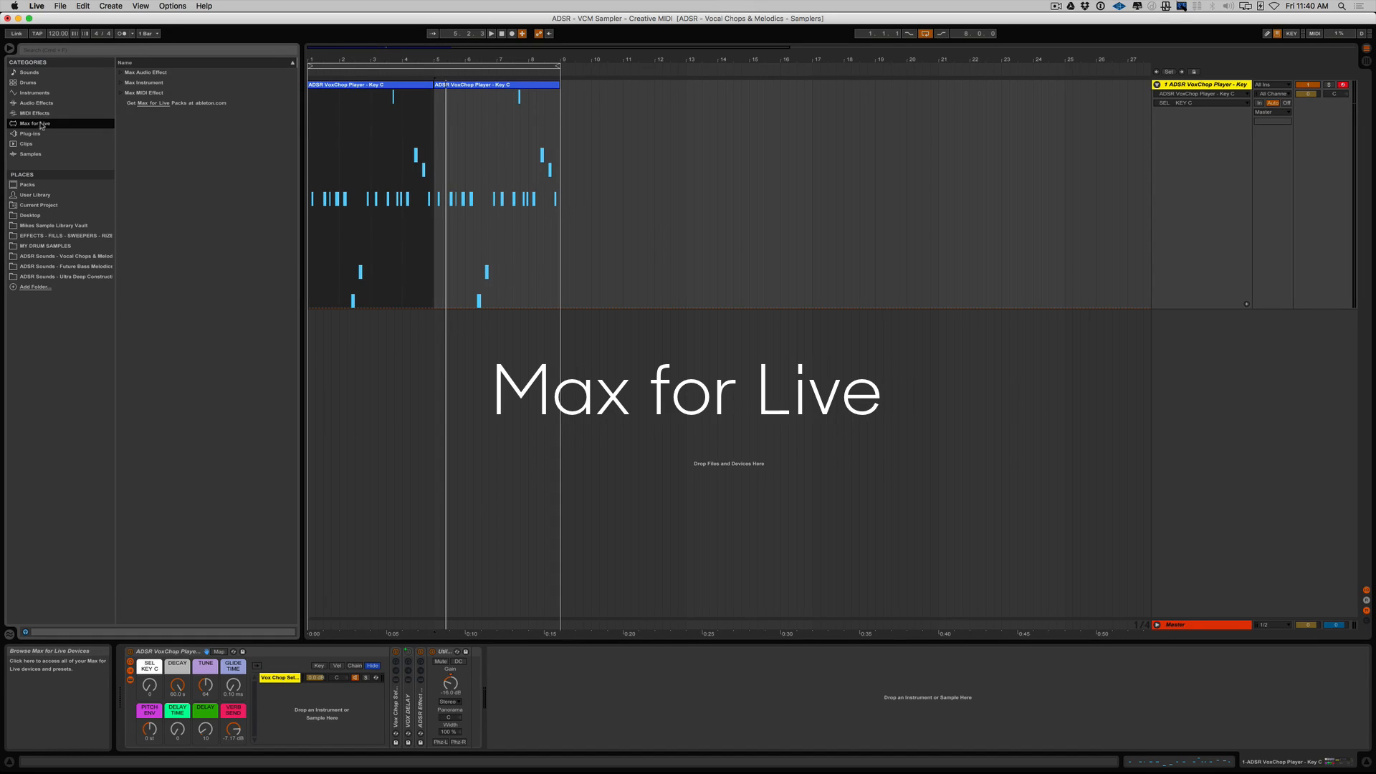
click(121, 72)
click(151, 298)
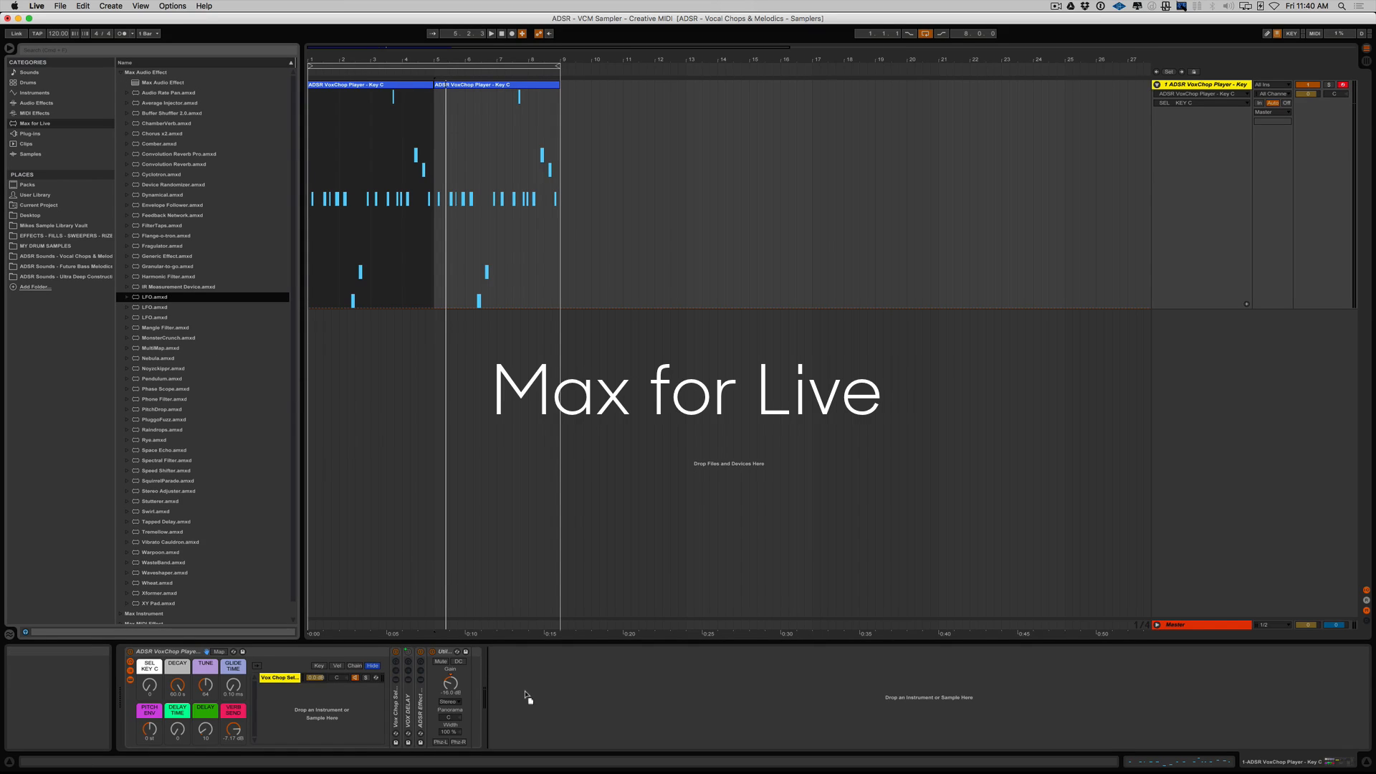
drag(151, 298, 524, 694)
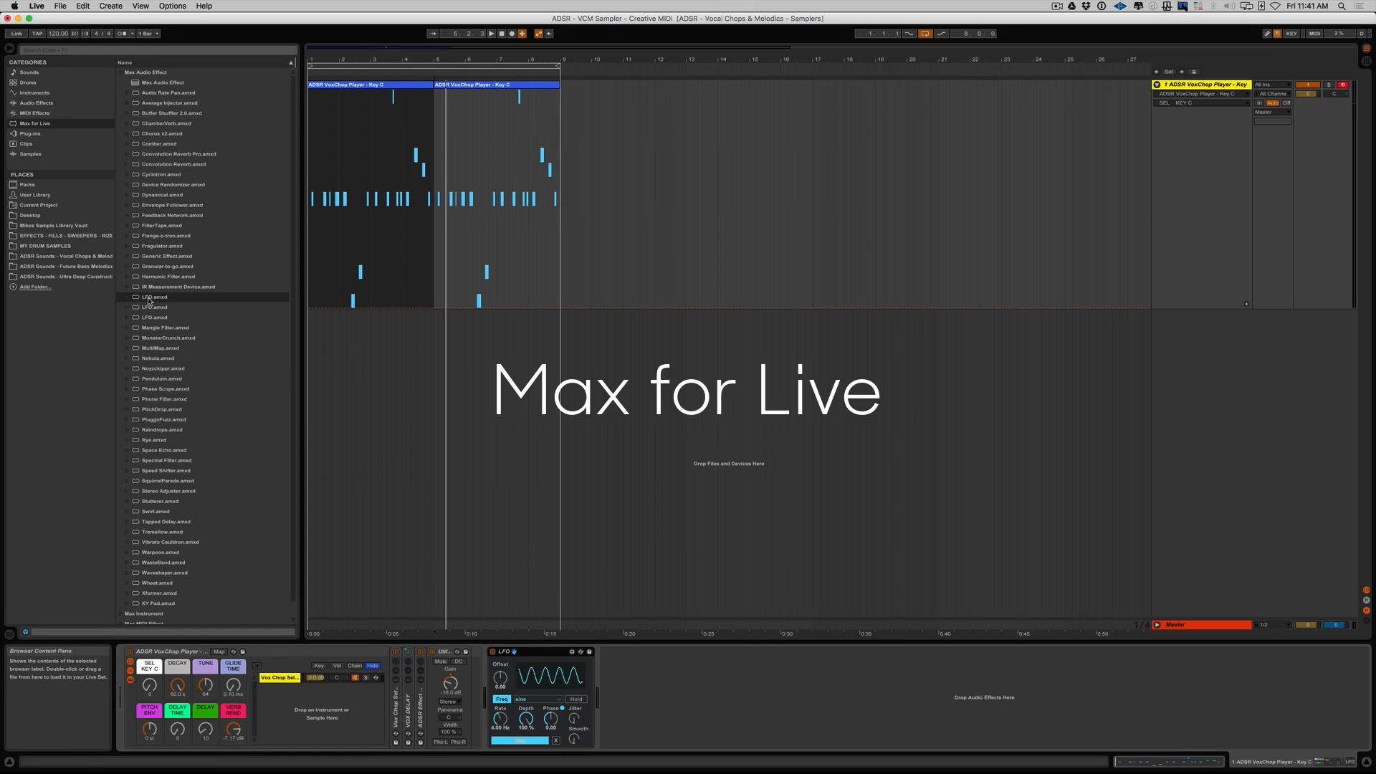
drag(150, 298, 318, 409)
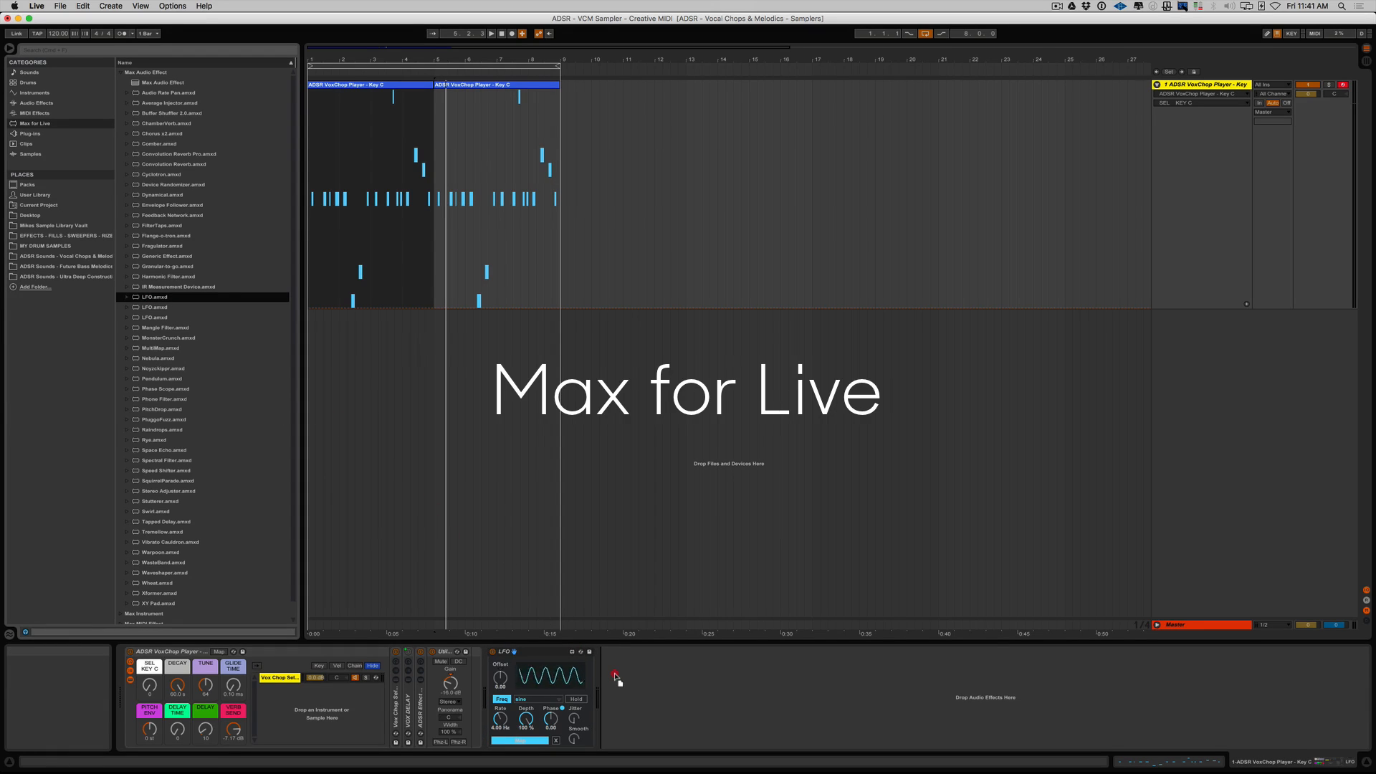
drag(614, 673, 614, 674)
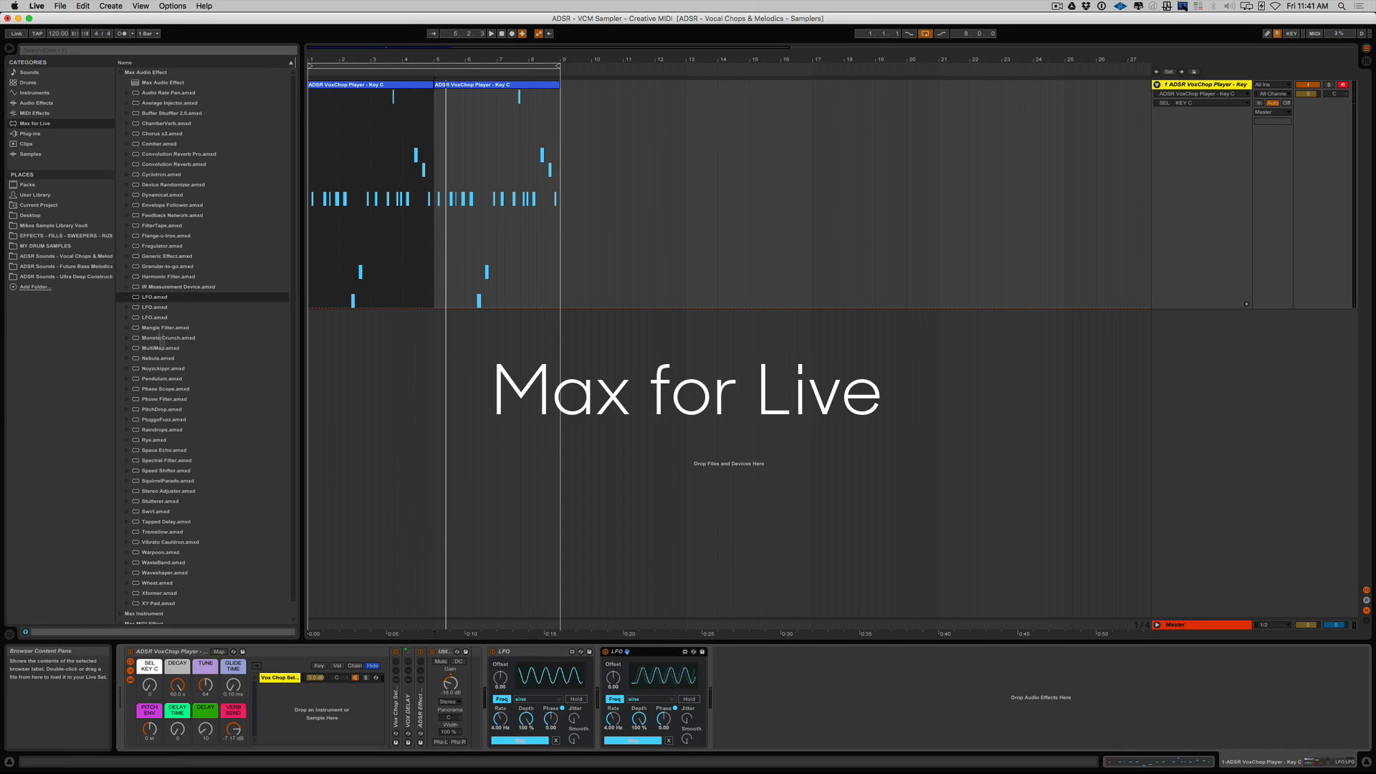
drag(145, 300, 233, 333)
drag(412, 466, 736, 677)
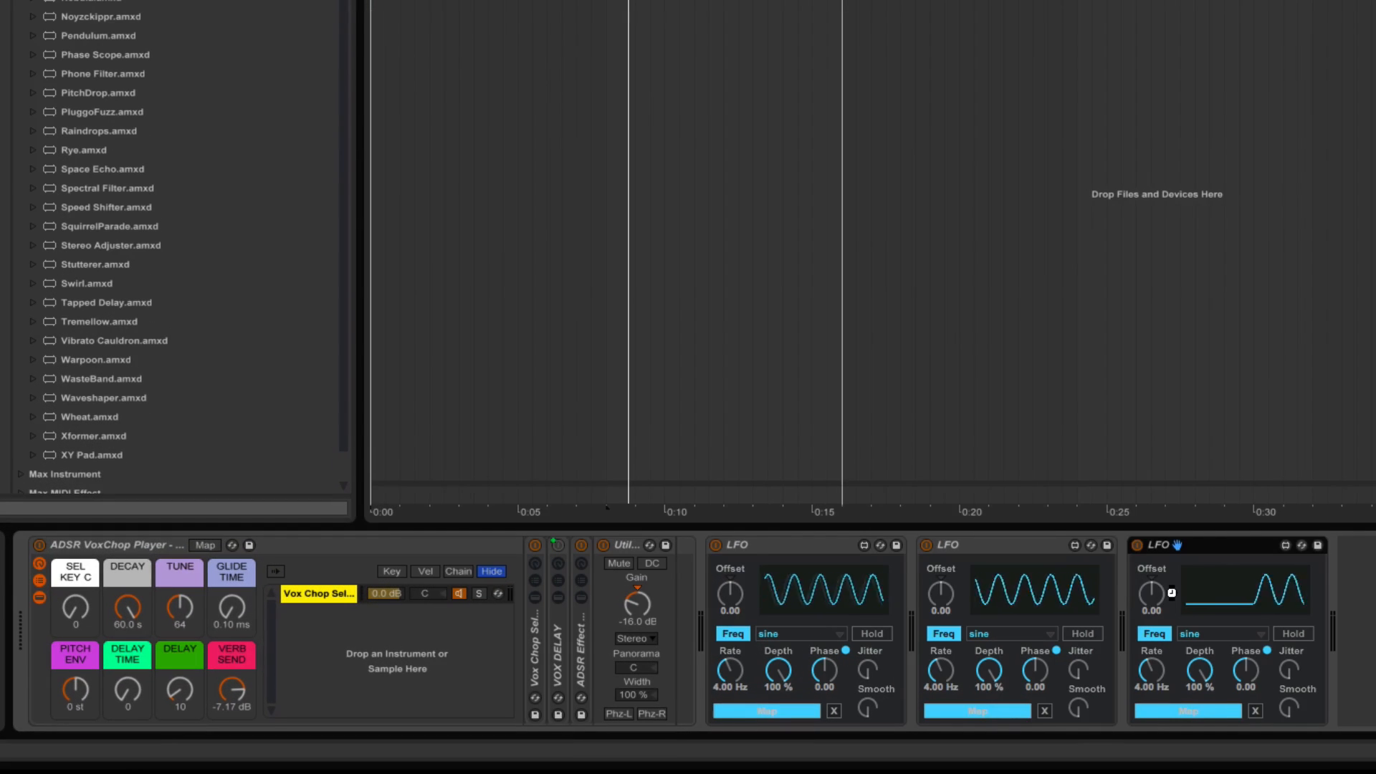
Map the first LFO to the SEL KEY C macro of the VoxChop Player rack.
click(767, 710)
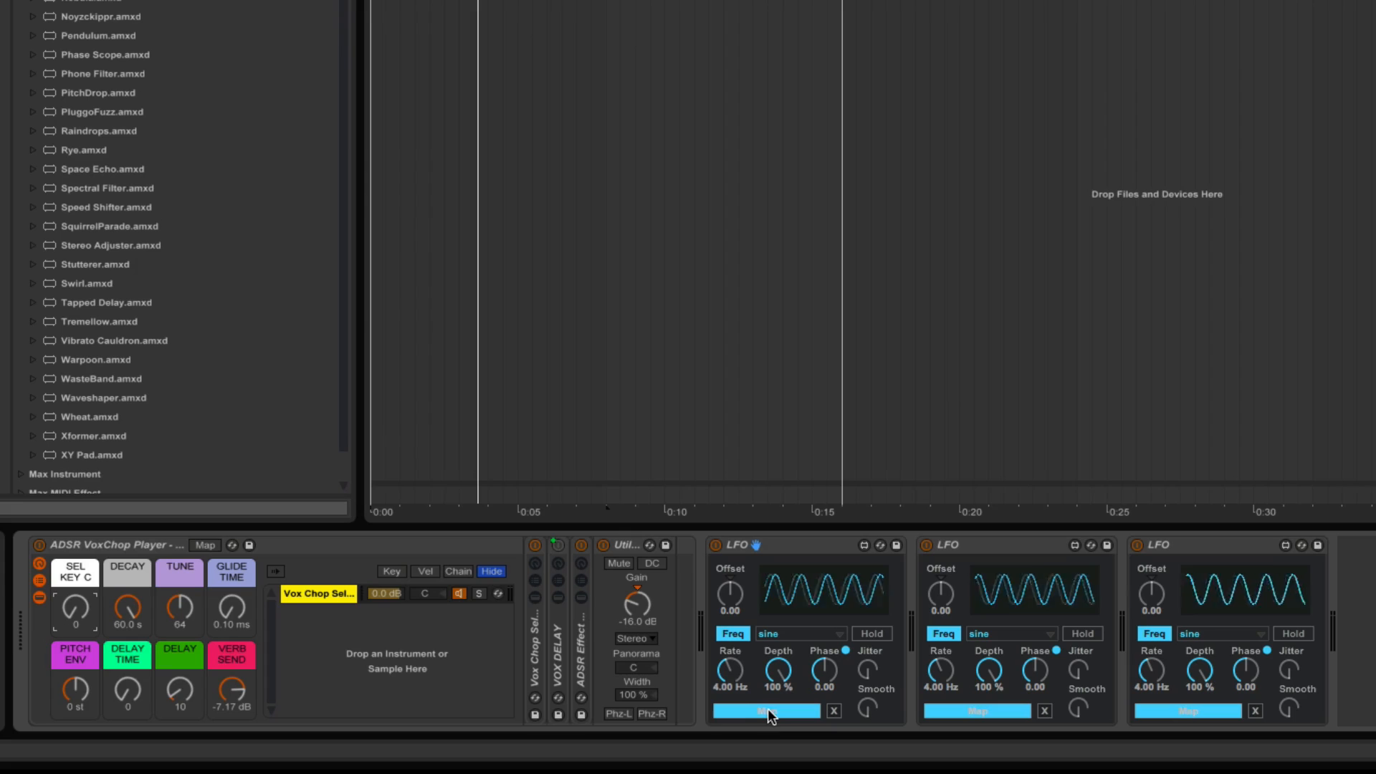
click(803, 550)
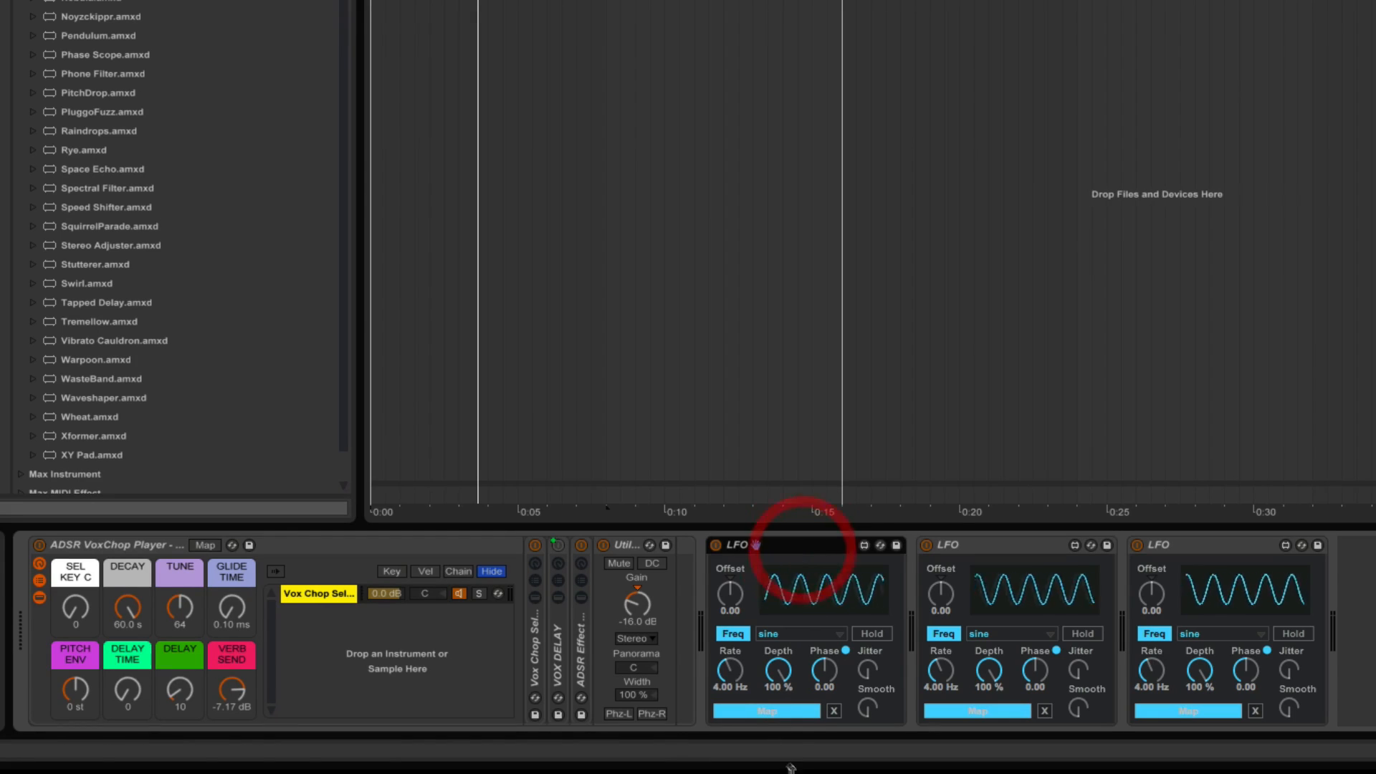
click(774, 711)
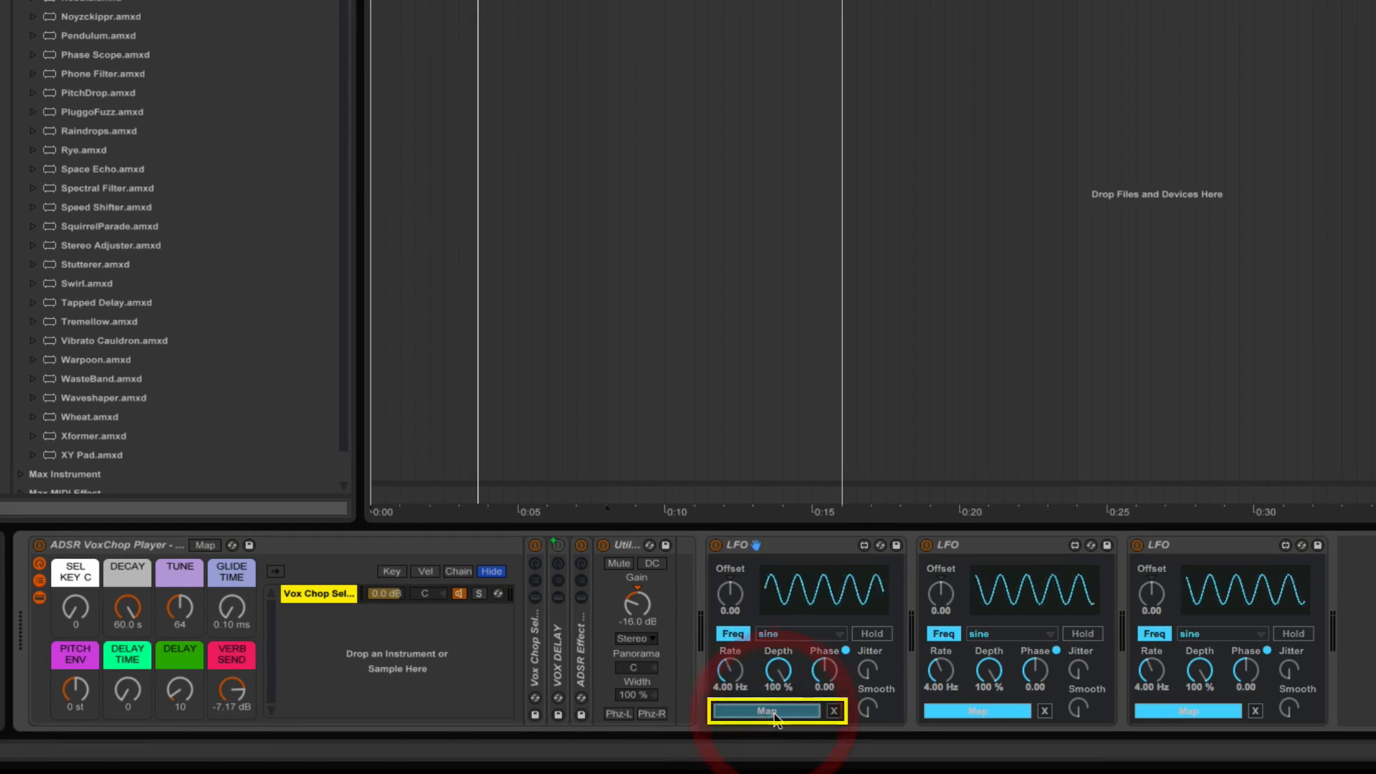
click(74, 613)
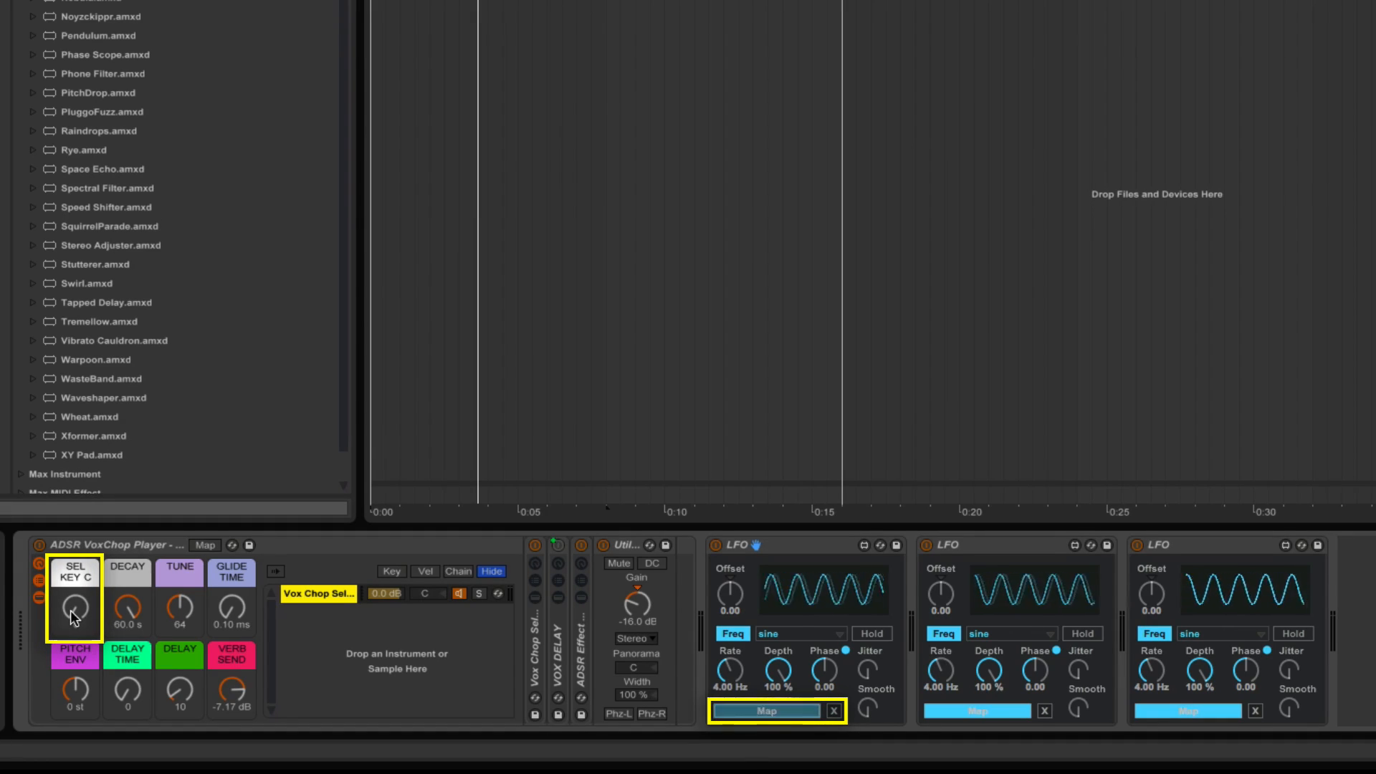
click(73, 615)
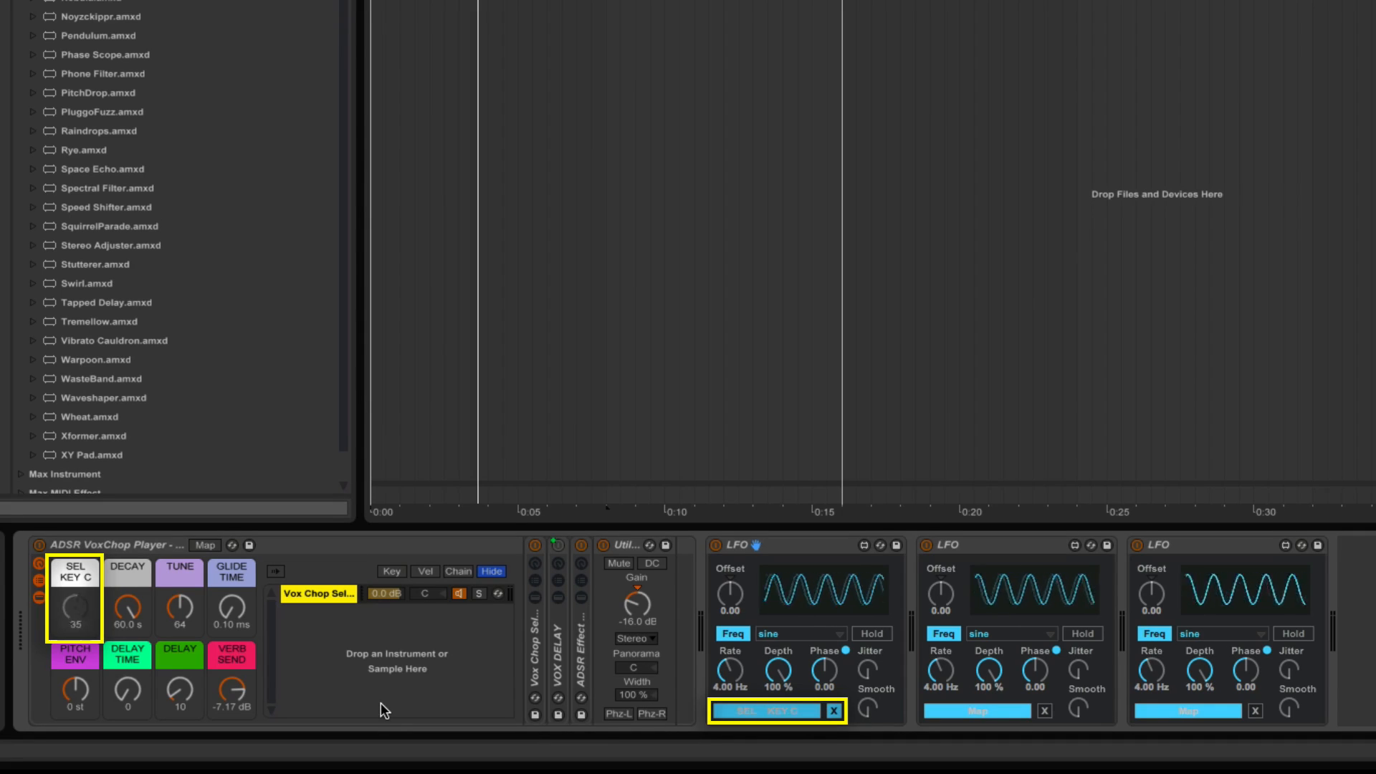
Sync the first LFO at a 1/2 rate and, during playback, set its offset to -0.27 and depth to 35.8 %.
click(738, 636)
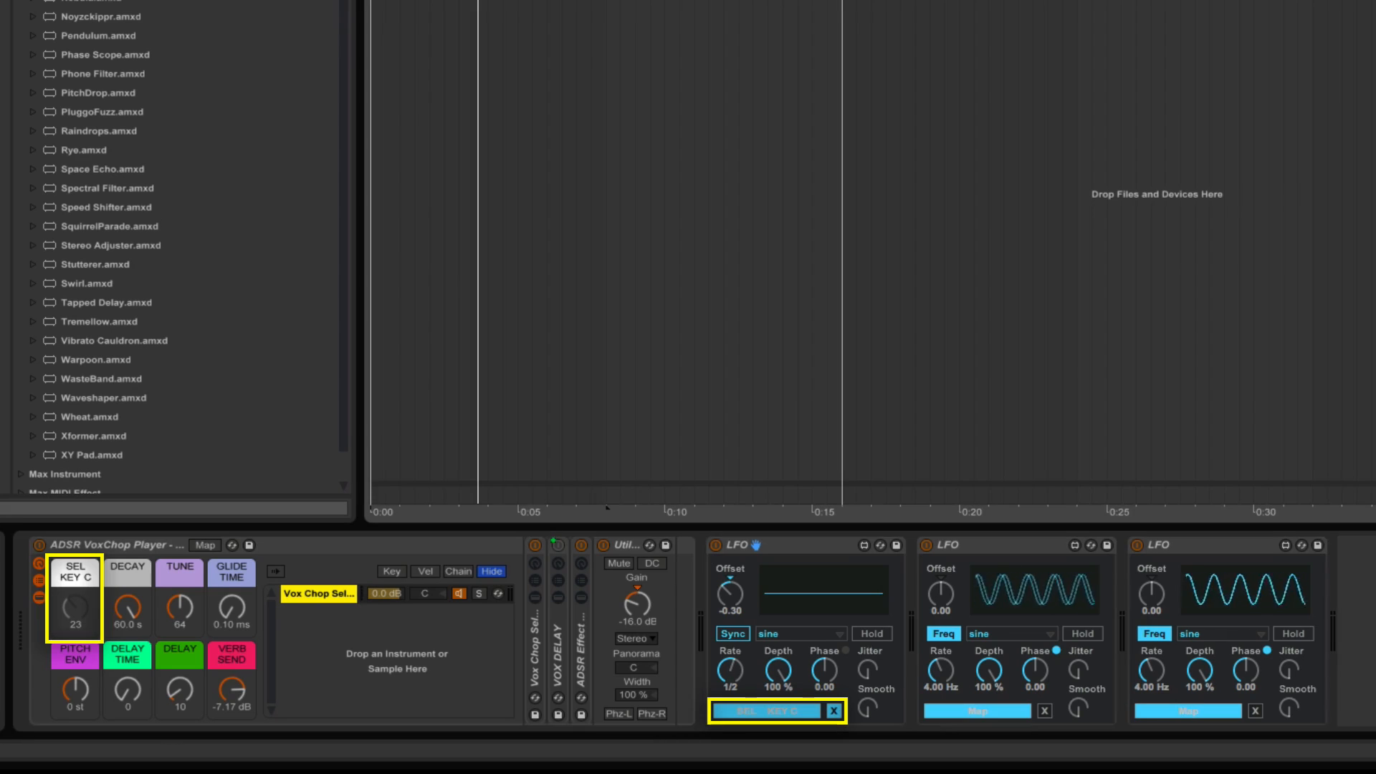
key(space)
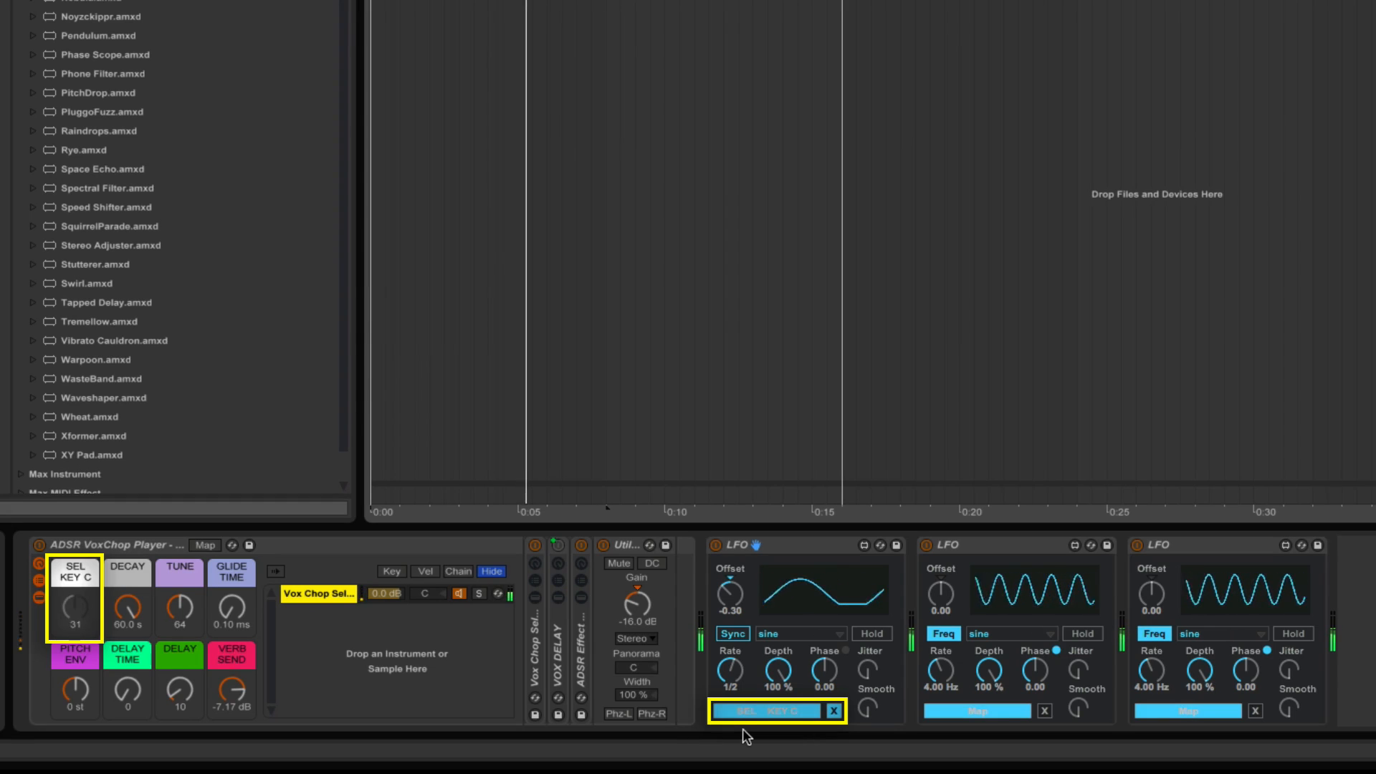
drag(774, 668, 762, 712)
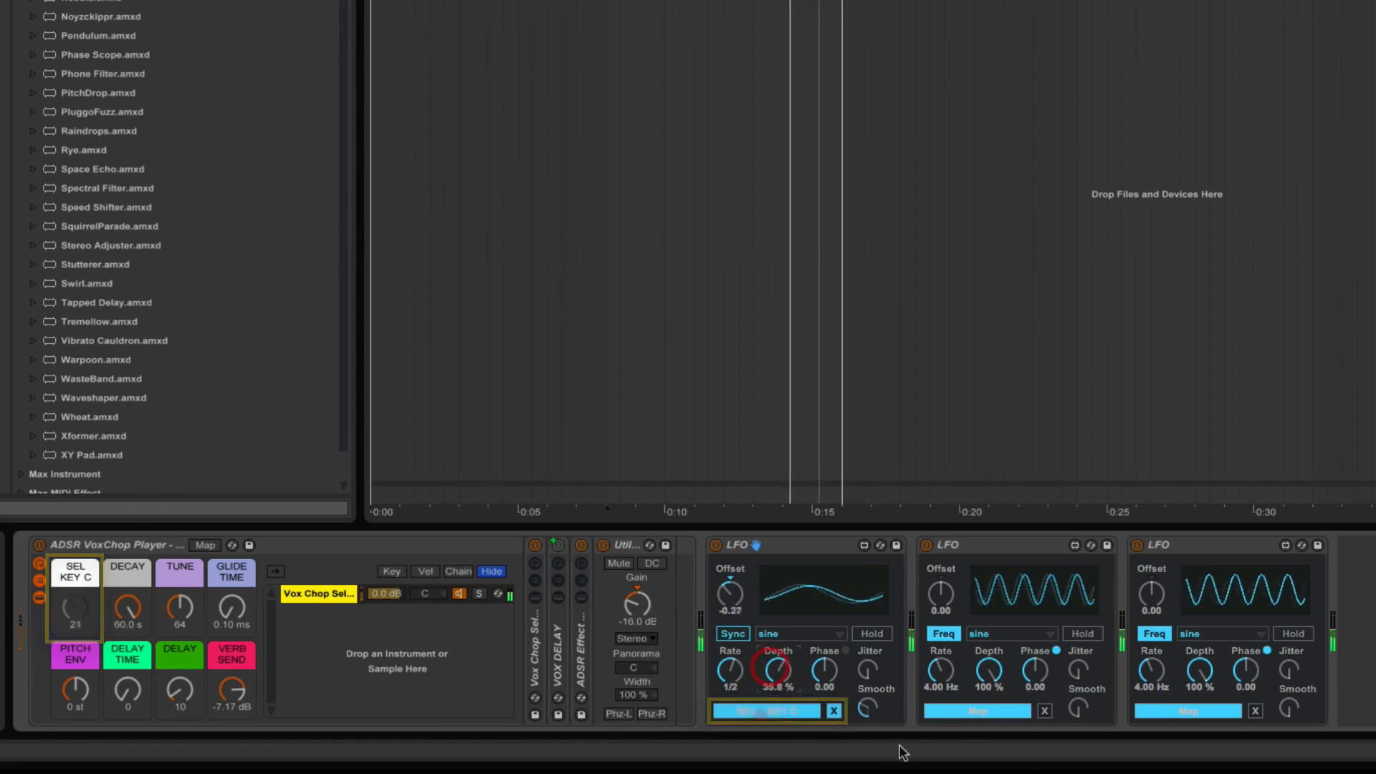
Map the second LFO to the DELAY macro and sync it at rate 1 with offset -0.14 and depth 56.0 %.
click(992, 546)
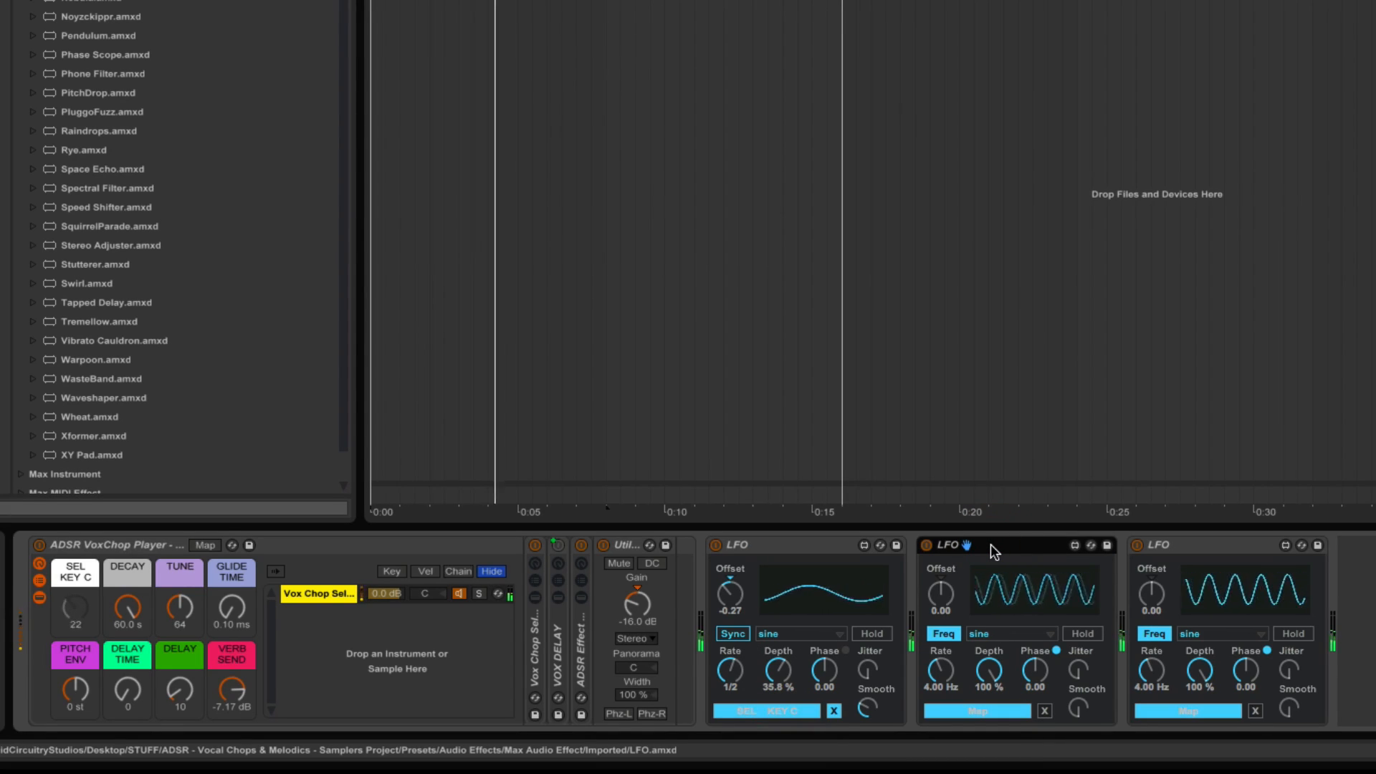
click(980, 711)
click(179, 690)
click(944, 633)
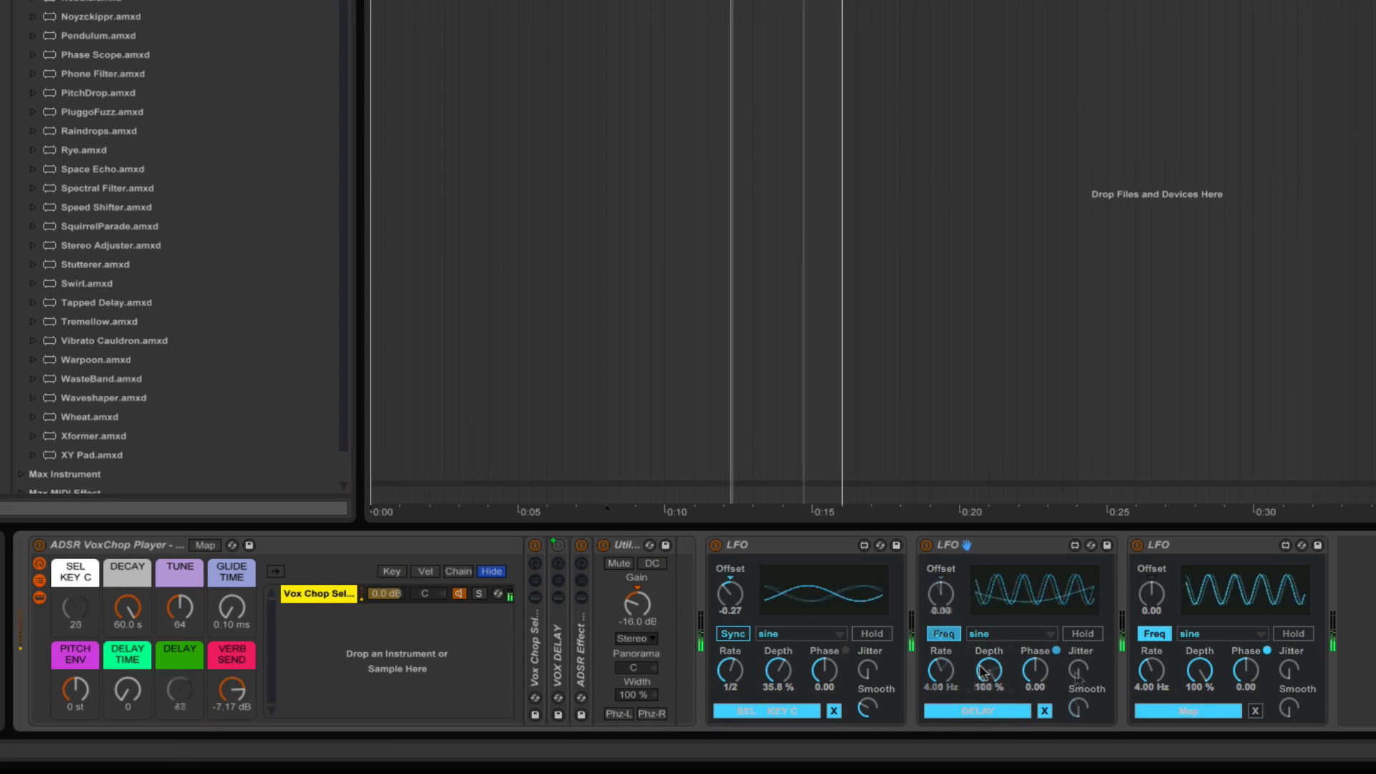
Map the third LFO to the VERB SEND macro, sync it at a 1/2 rate with offset 0.24 and reduce its depth.
click(1187, 548)
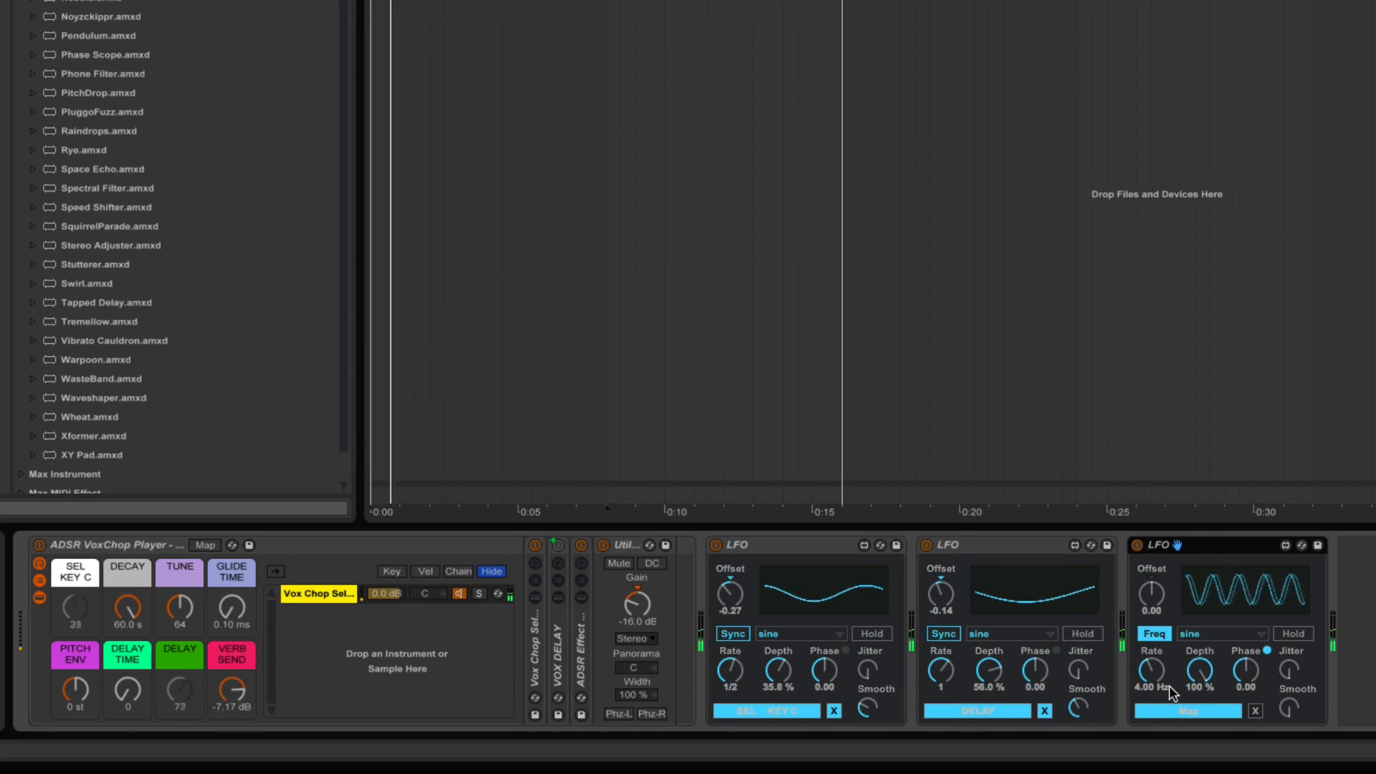
click(1176, 709)
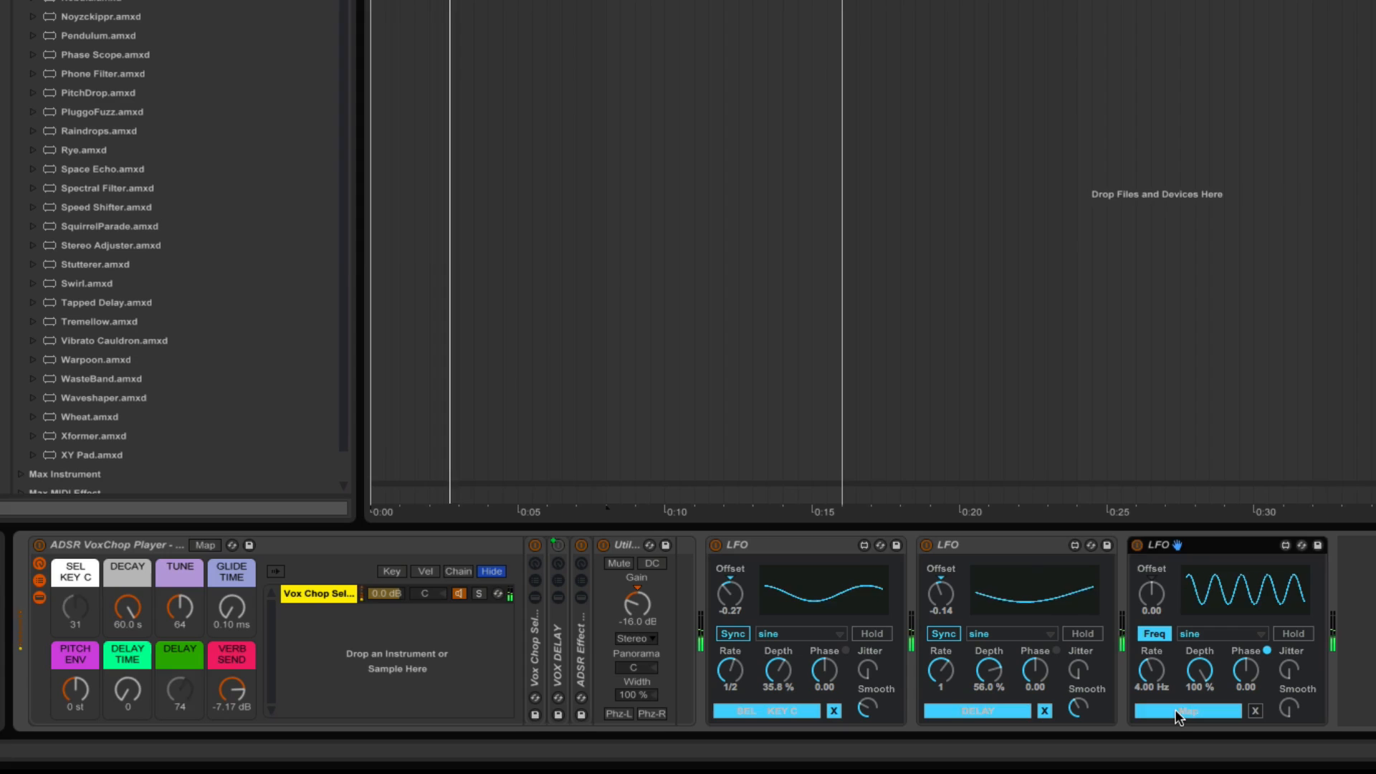
click(232, 690)
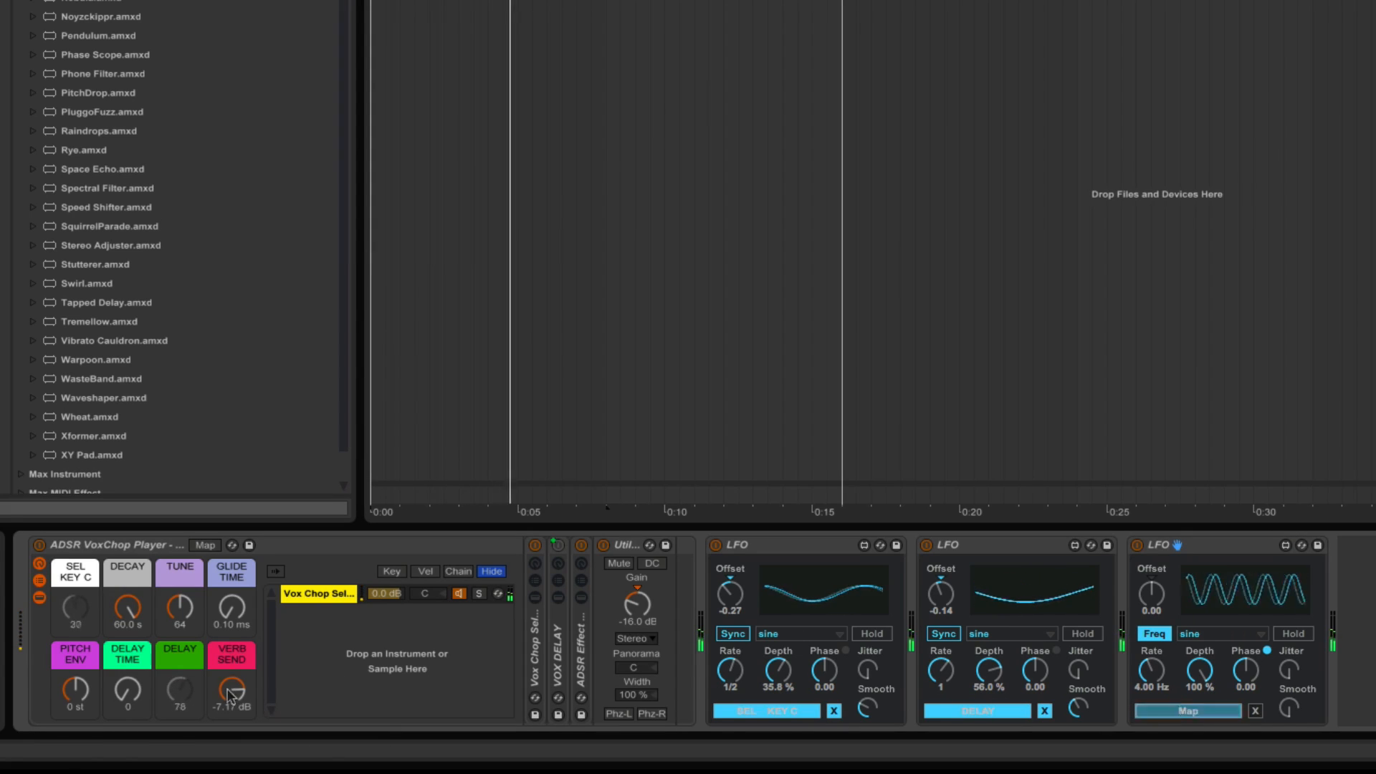
click(1144, 634)
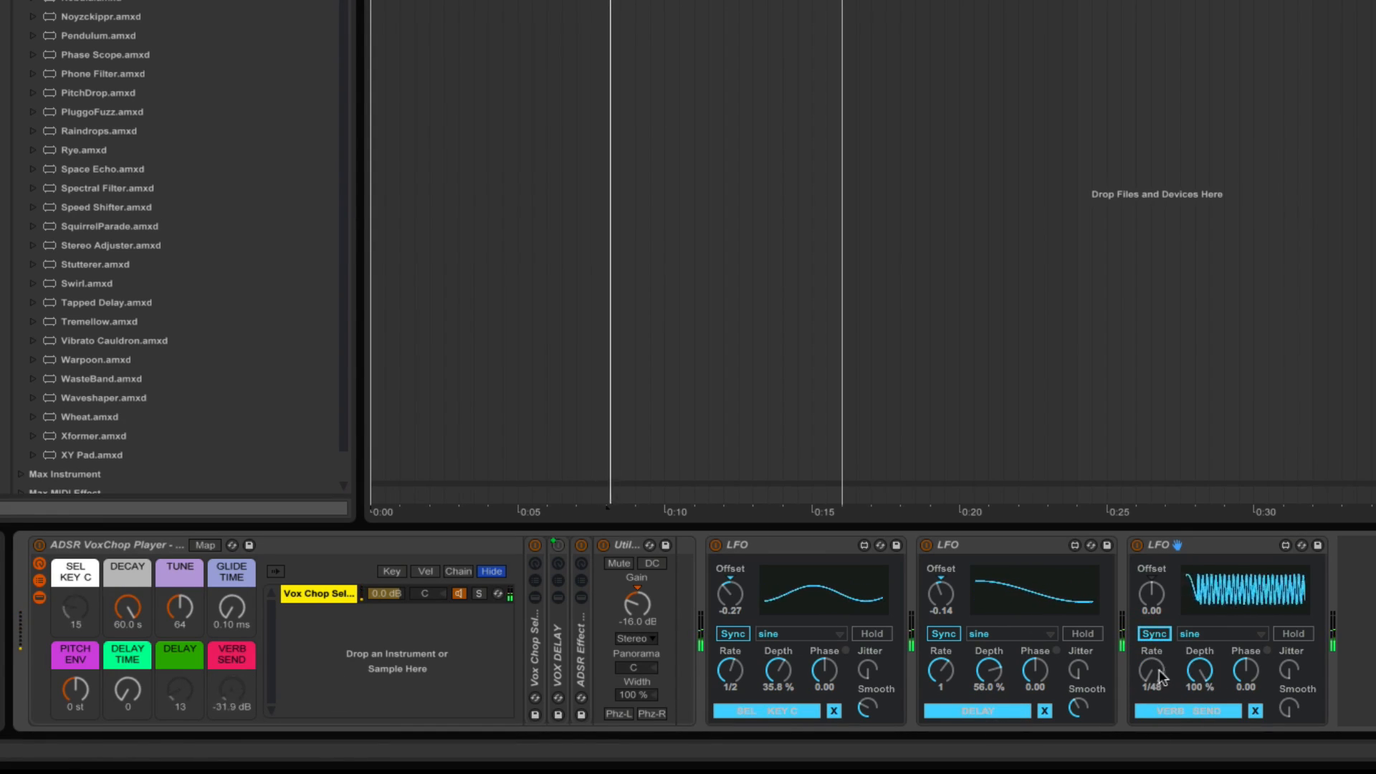
drag(1151, 673, 1149, 643)
drag(1149, 643, 1149, 611)
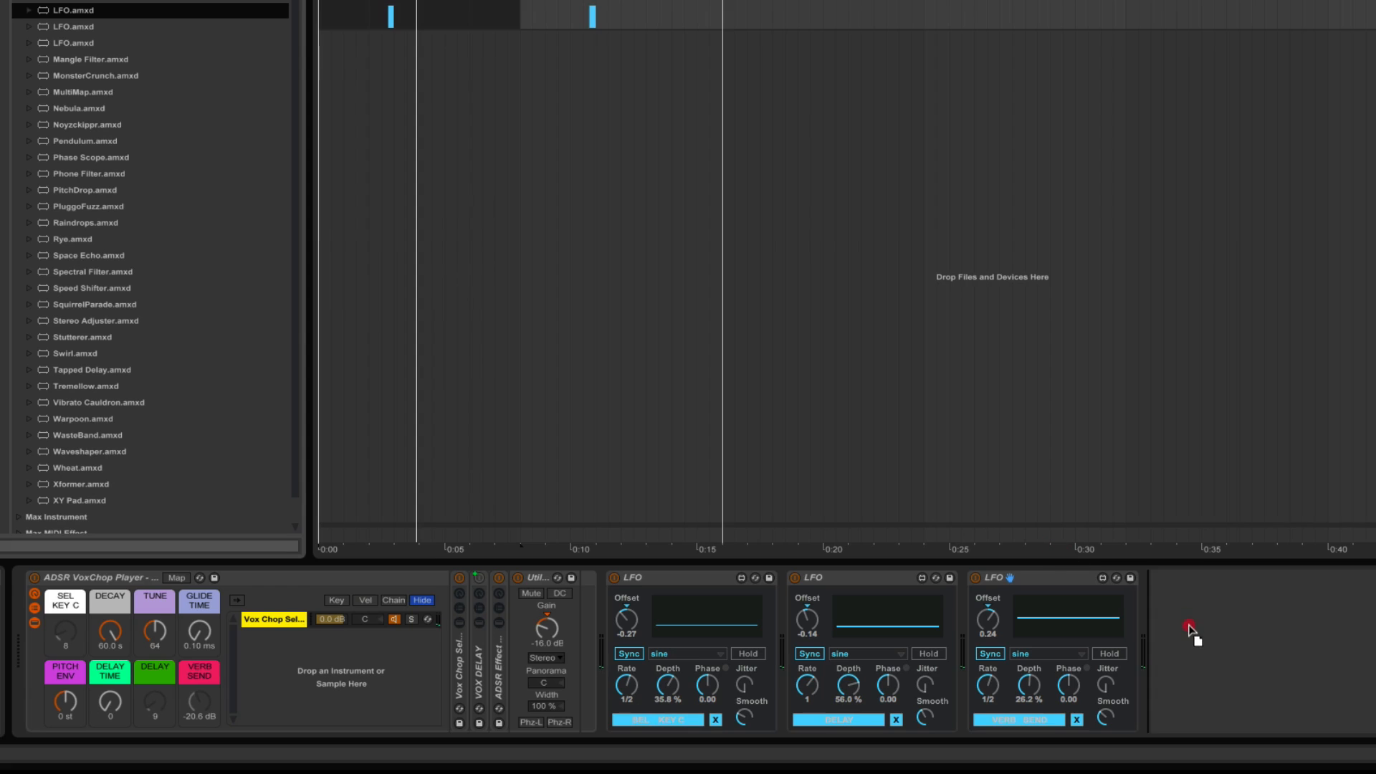
Add a fourth LFO at the end of the device chain and map it to the DELAY TIME macro.
drag(1189, 629, 1189, 629)
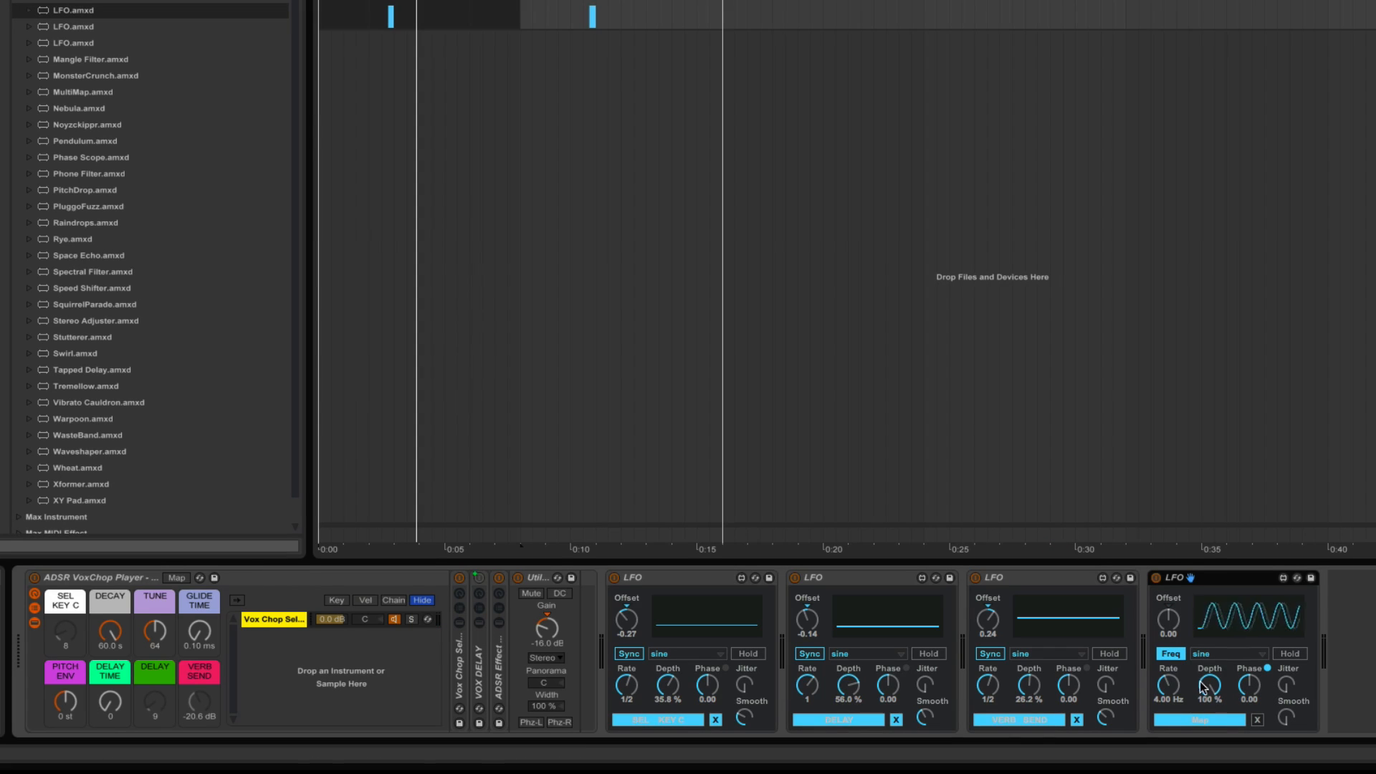
click(1184, 720)
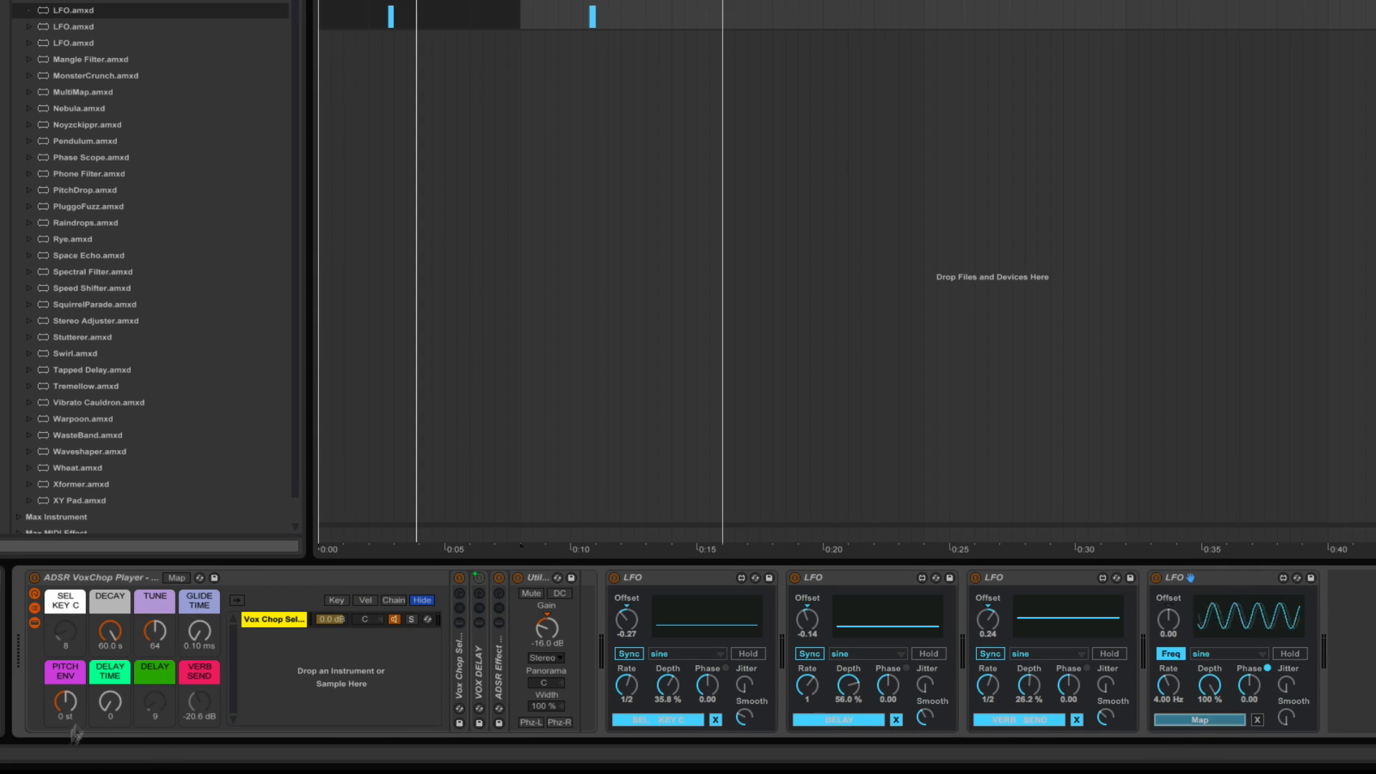
click(111, 704)
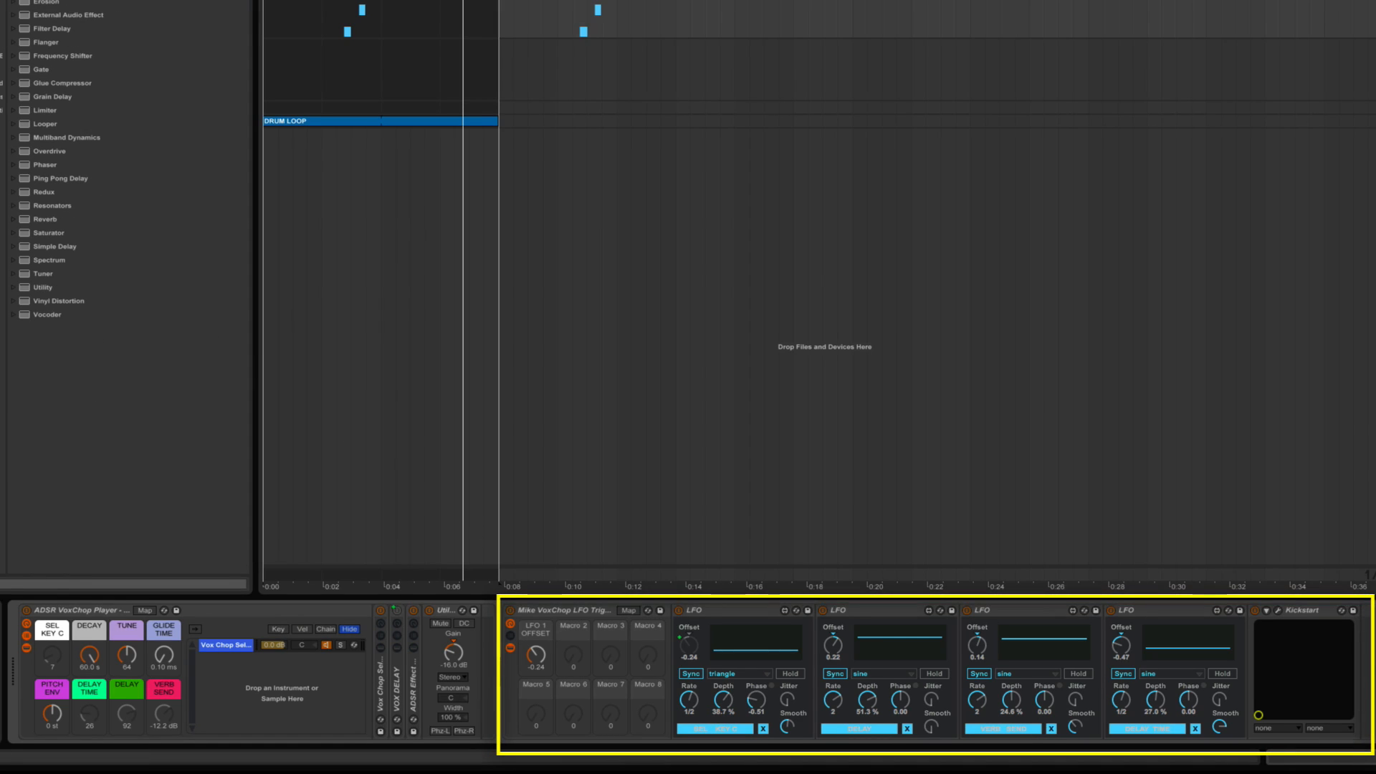
Inspect the VoxChop LFO Triggers rack and view the Kickstart plug-in's settings, closing its window again.
click(563, 611)
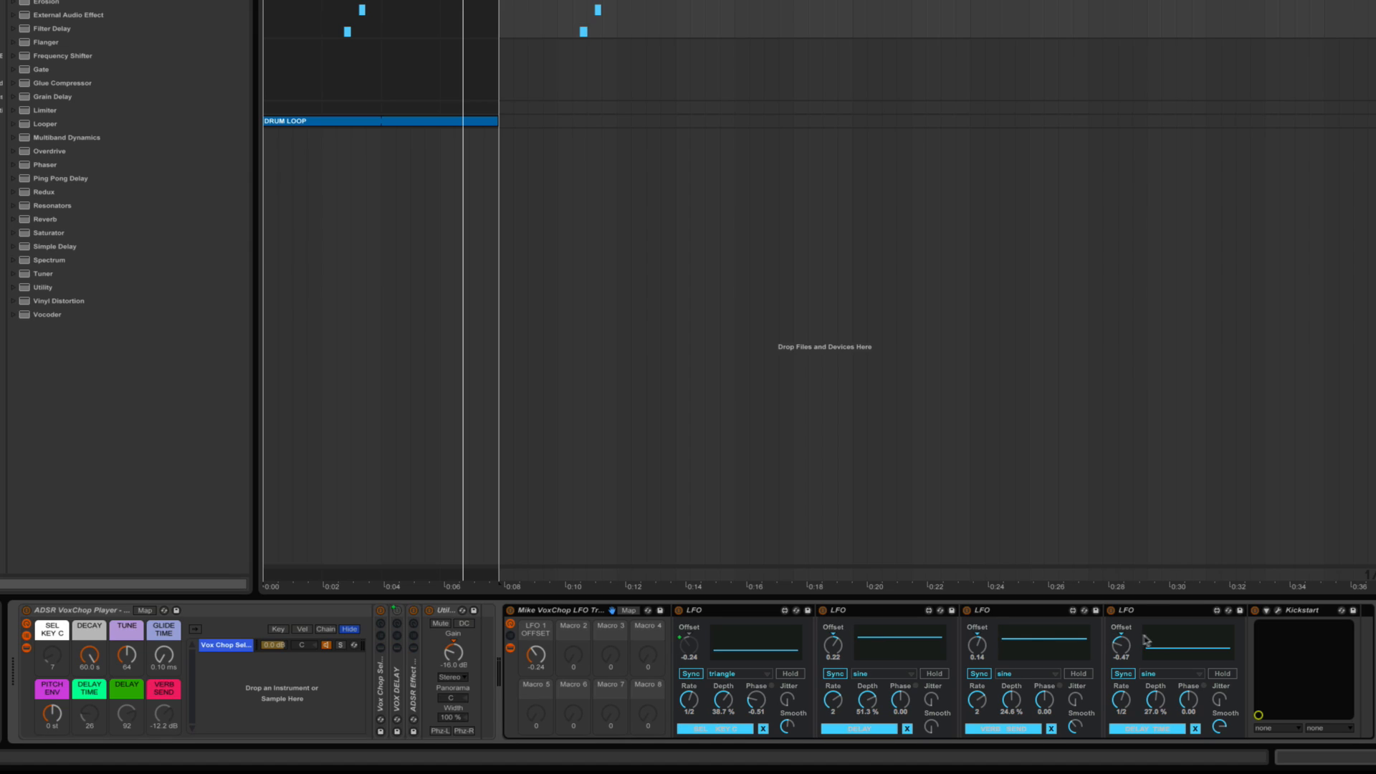
click(1279, 611)
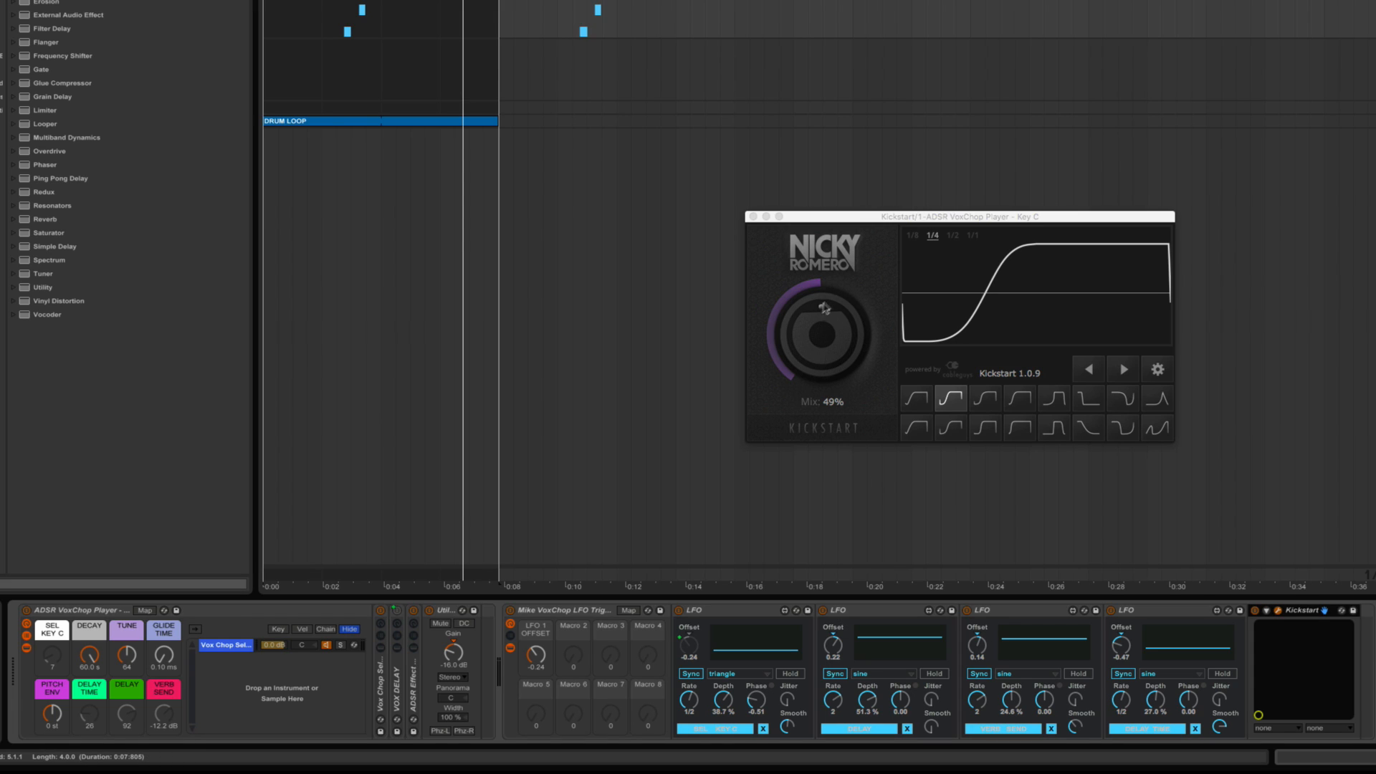
click(1278, 611)
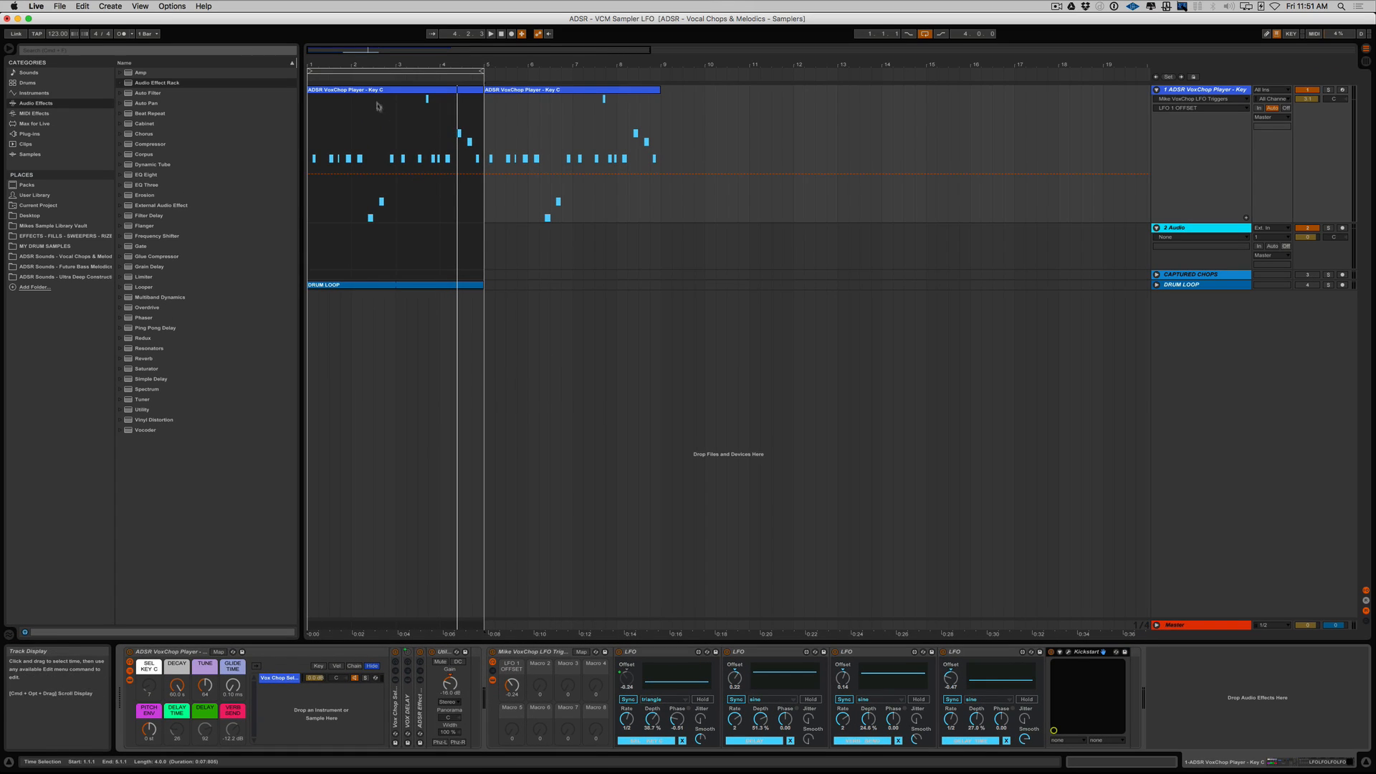
Play the Key C clips with the drum loop duplicated beneath them and raise the Key C track's volume.
click(374, 90)
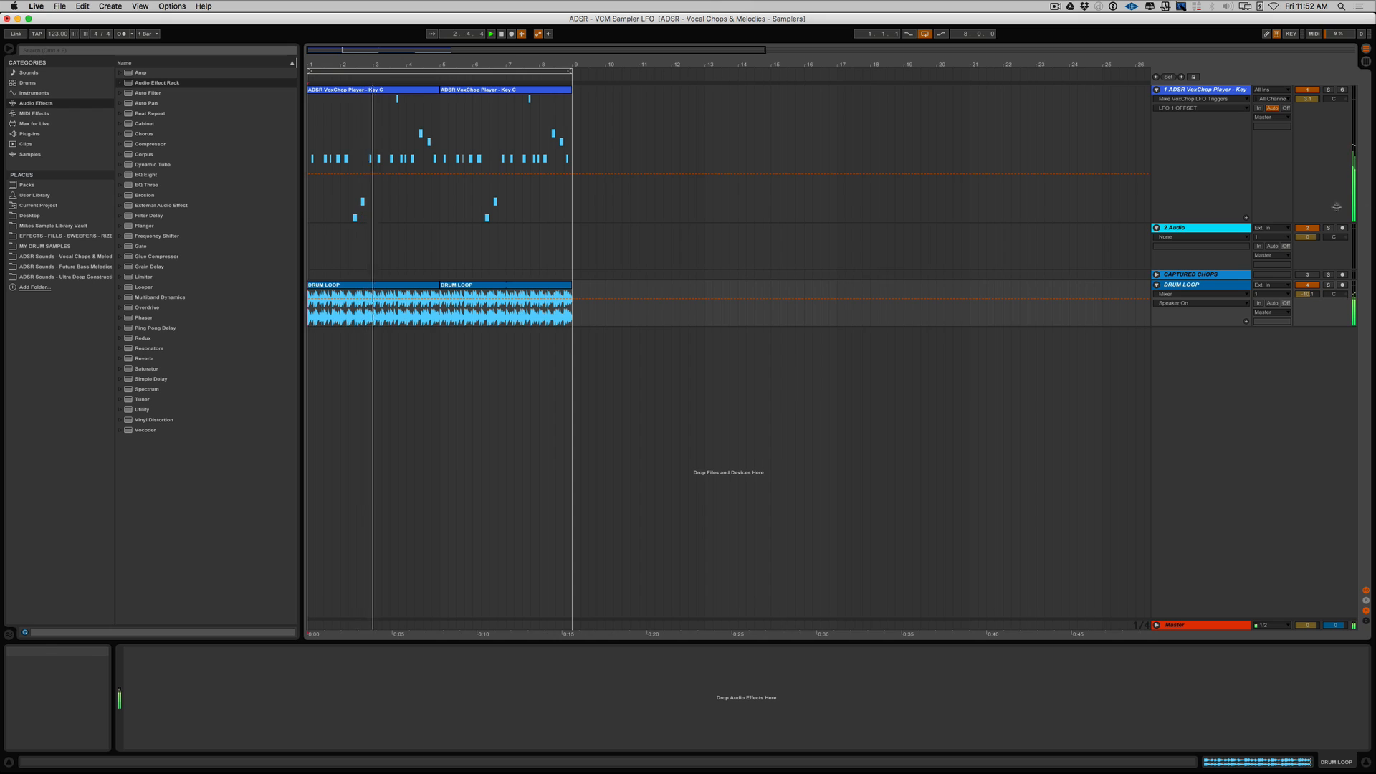
drag(1307, 99, 1308, 87)
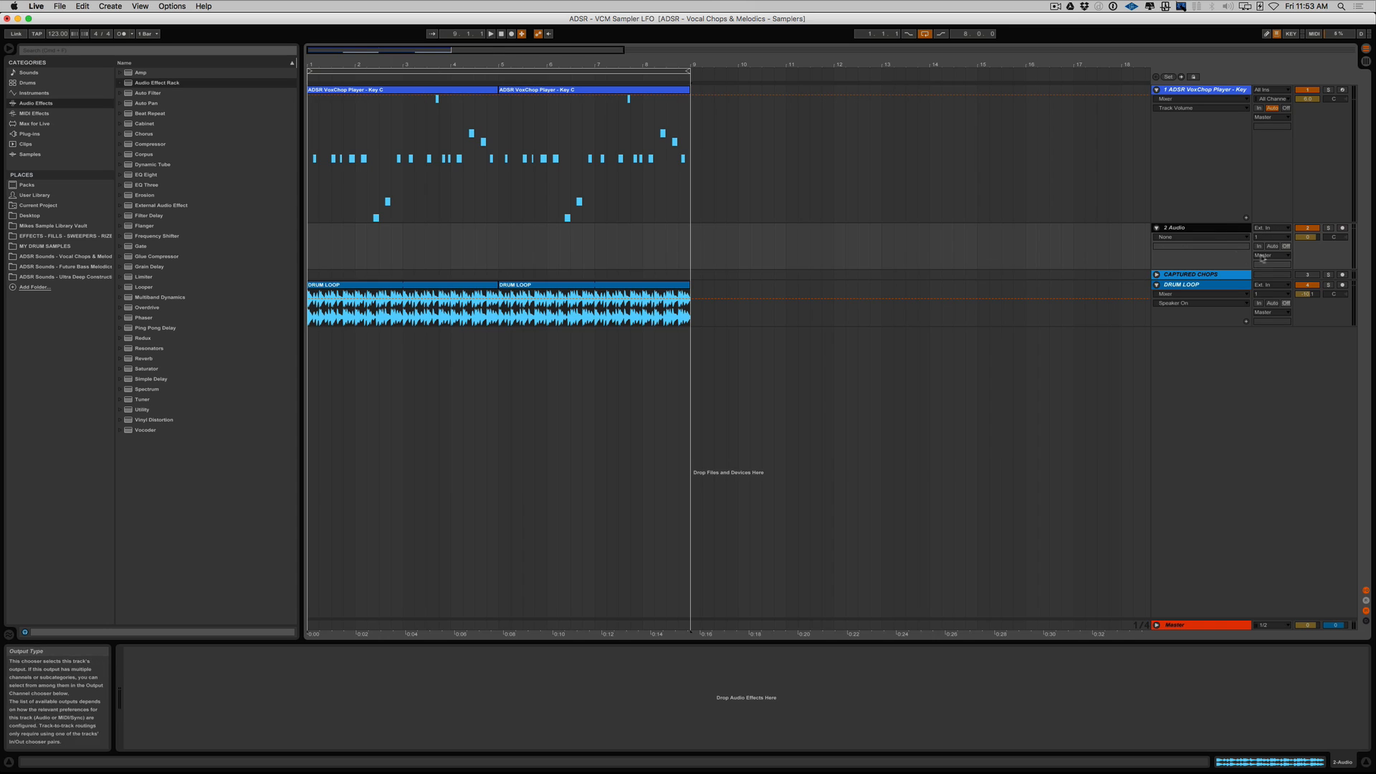
Record the Key C track's output onto the 2 Audio track, switching off the arrangement loop to capture the tail past bar 9.
key(F9)
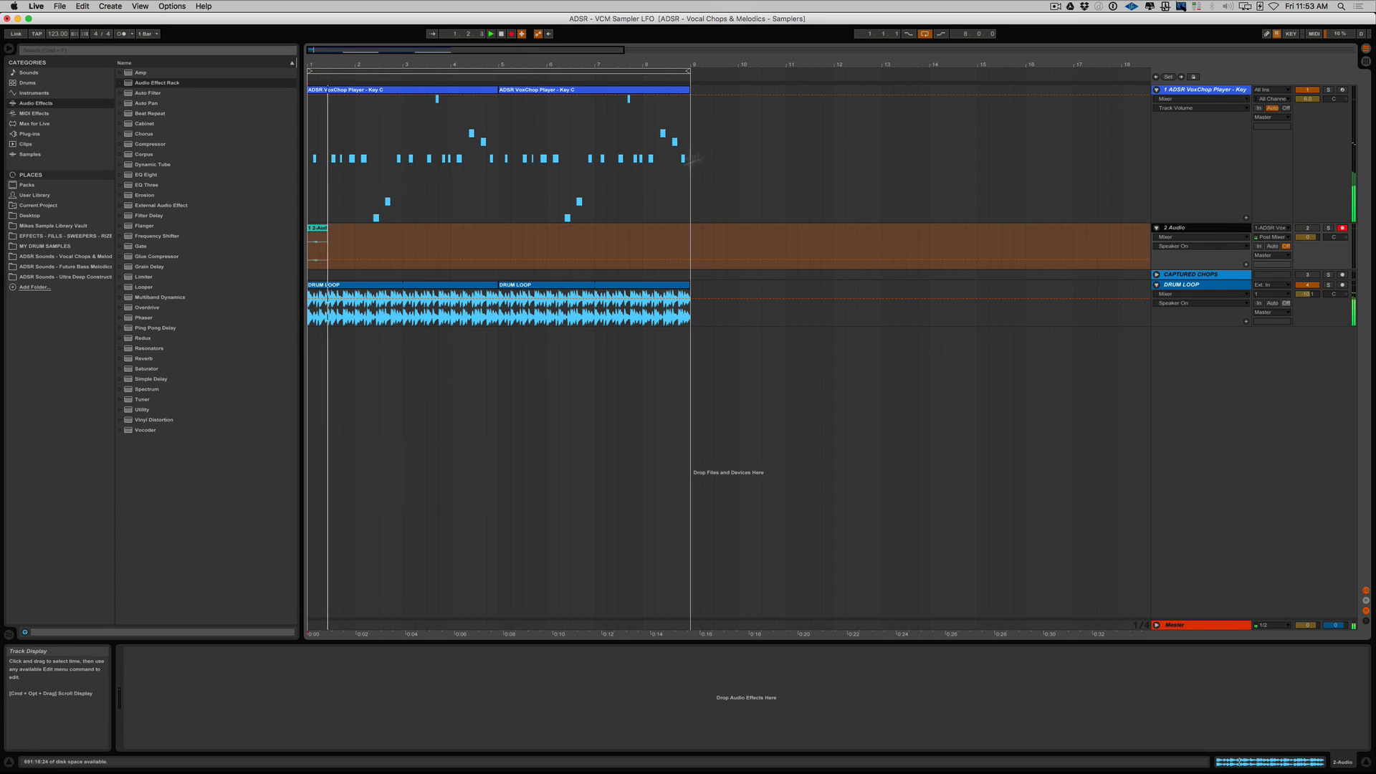
click(924, 35)
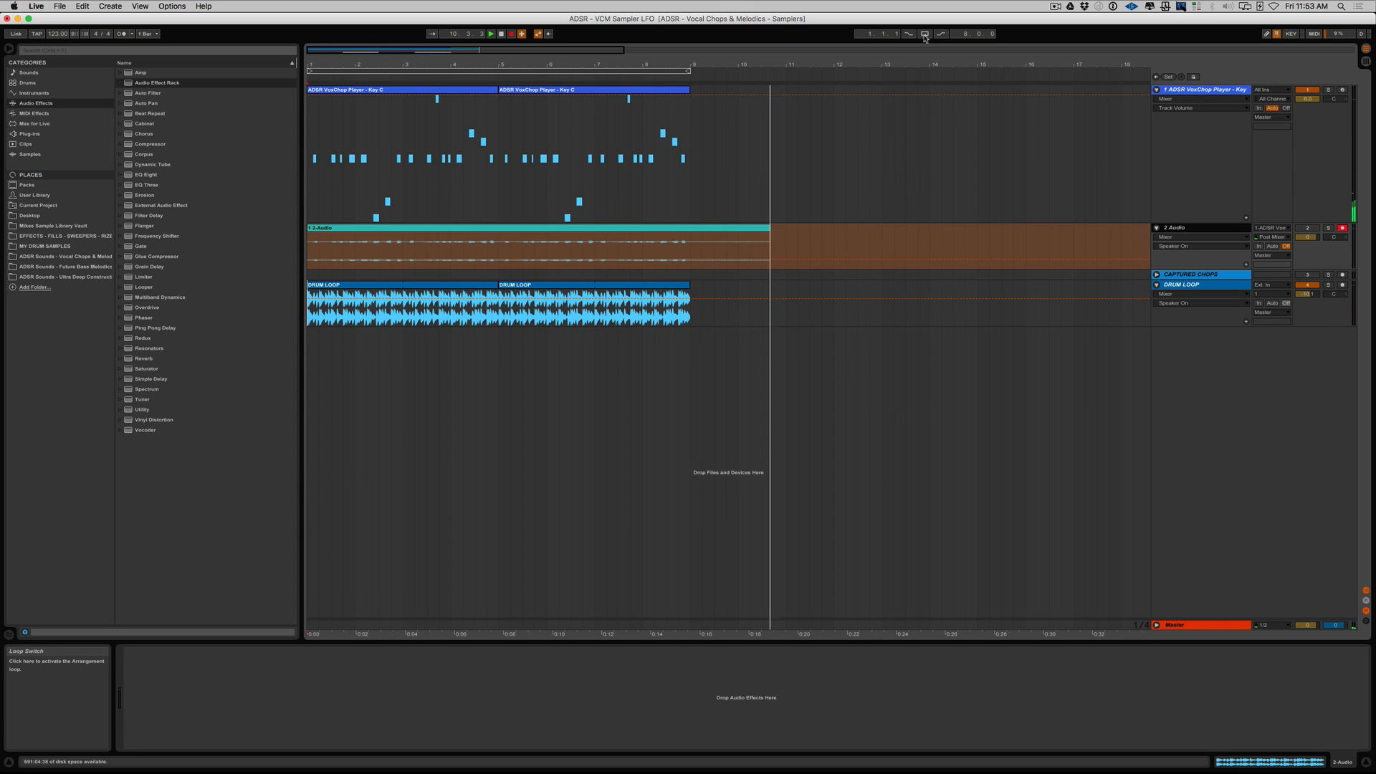
key(space)
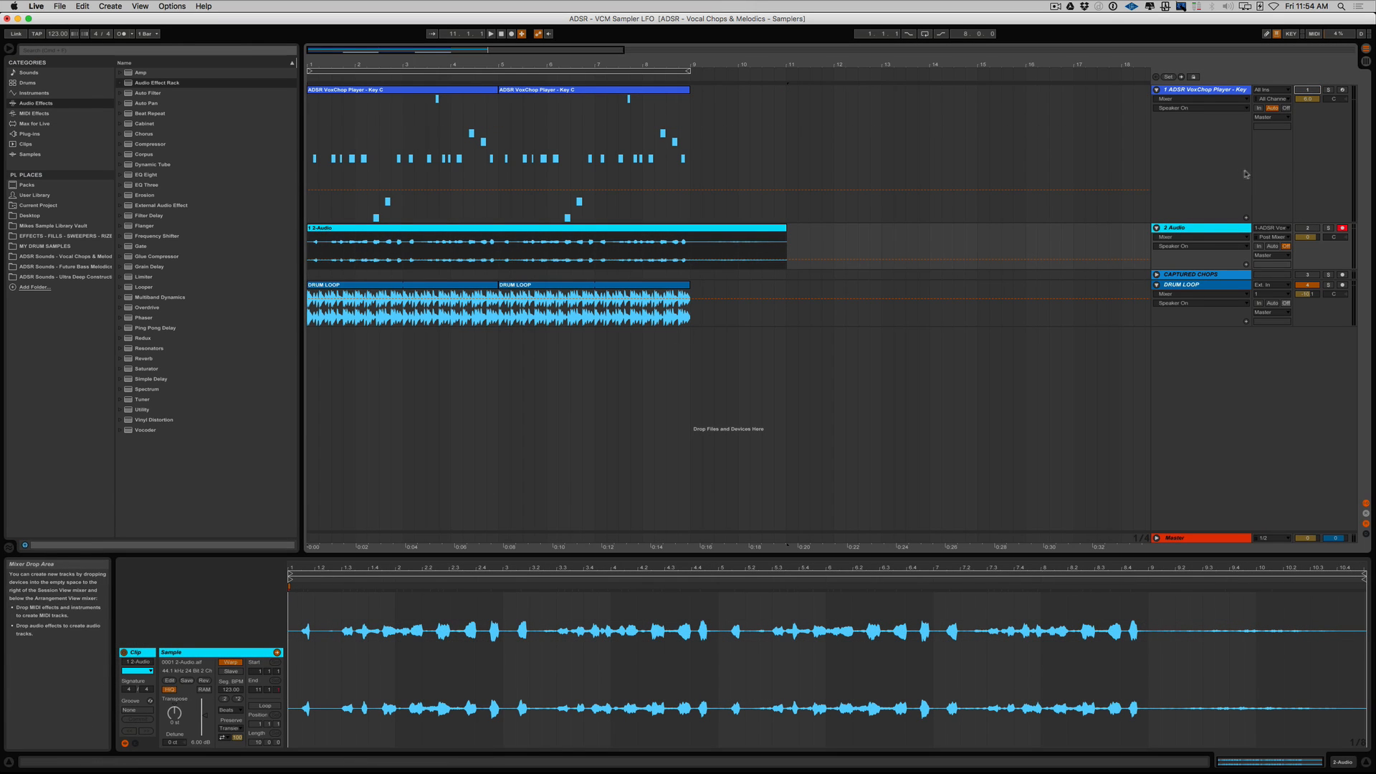
Solo the 2 Audio track and play back the captured vocal chops.
click(1197, 227)
click(1329, 229)
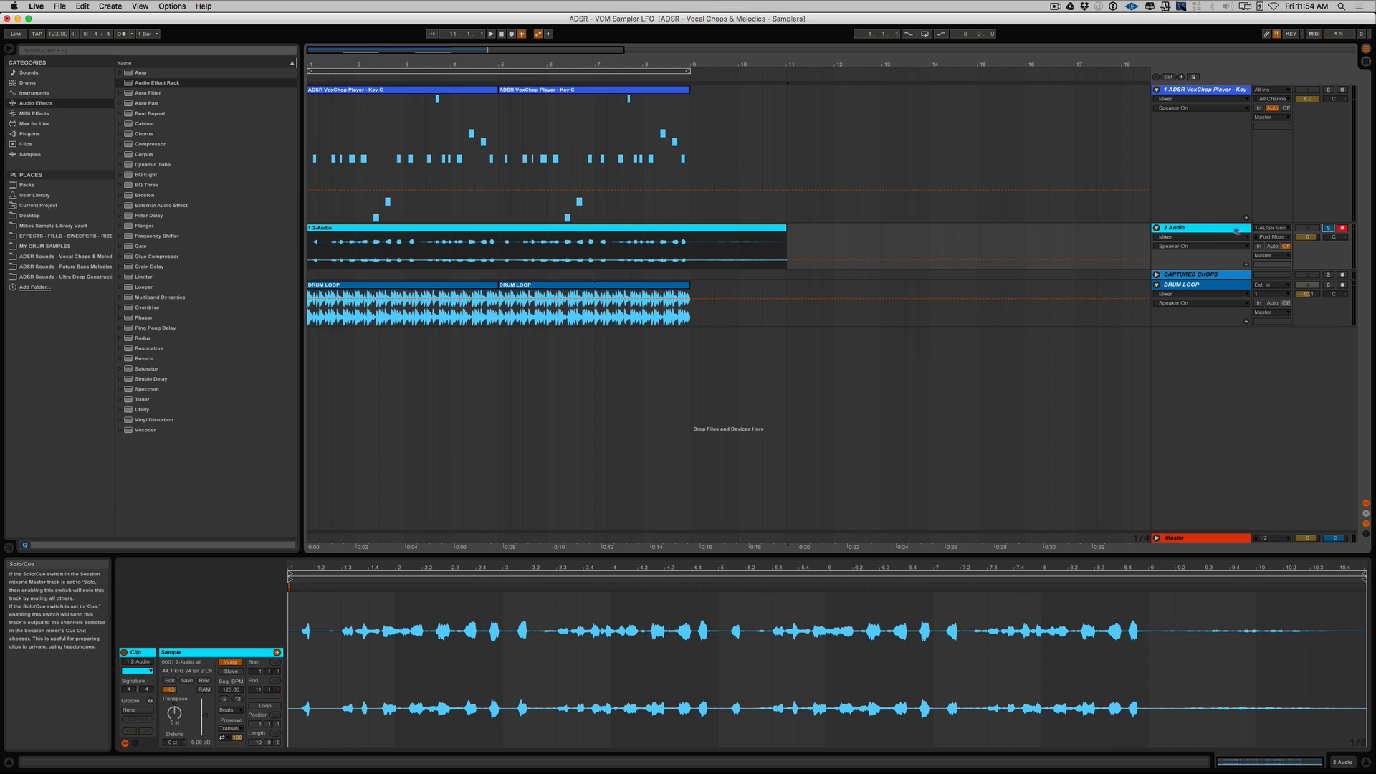
key(space)
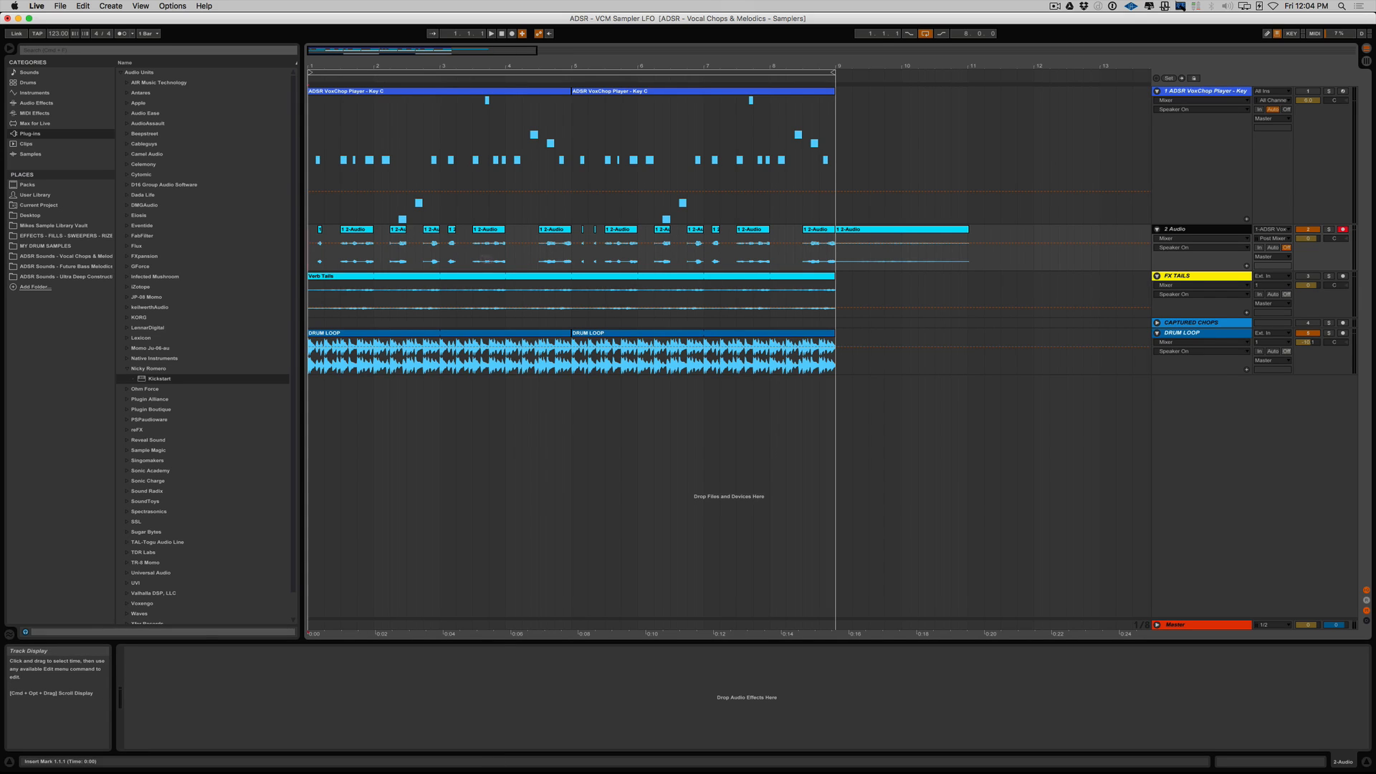
Examine the cut-up clips on the 2 Audio track and play the leftover tail clip starting at bar 9.
drag(380, 66, 384, 93)
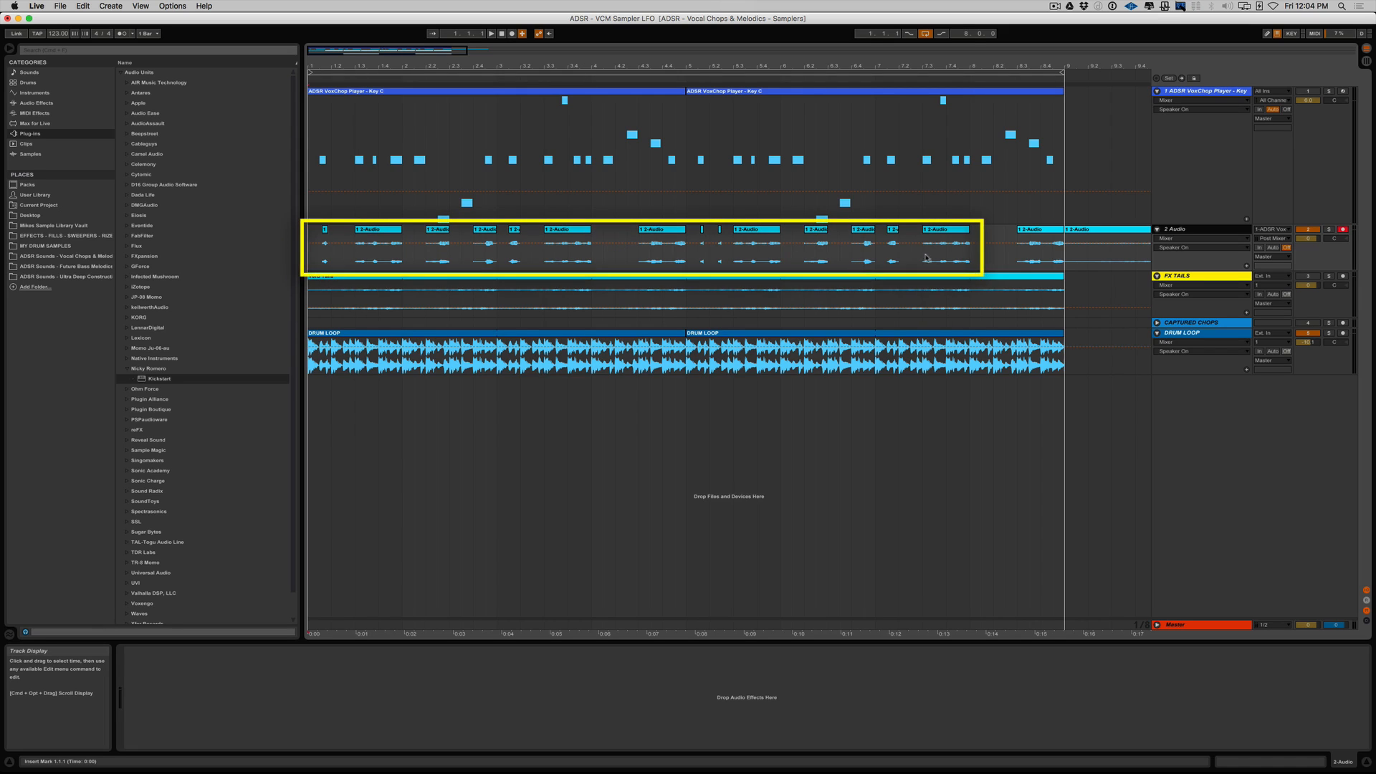
drag(824, 66, 822, 40)
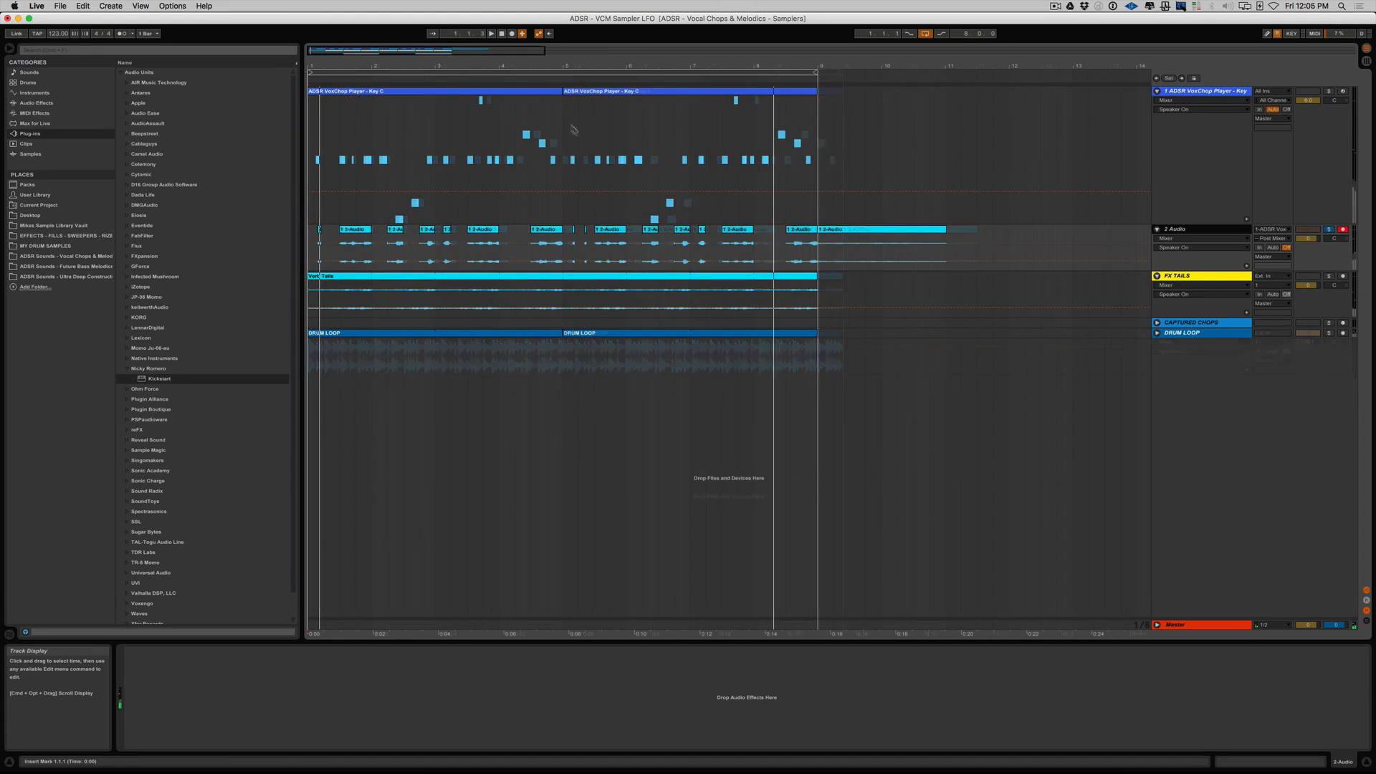
click(839, 231)
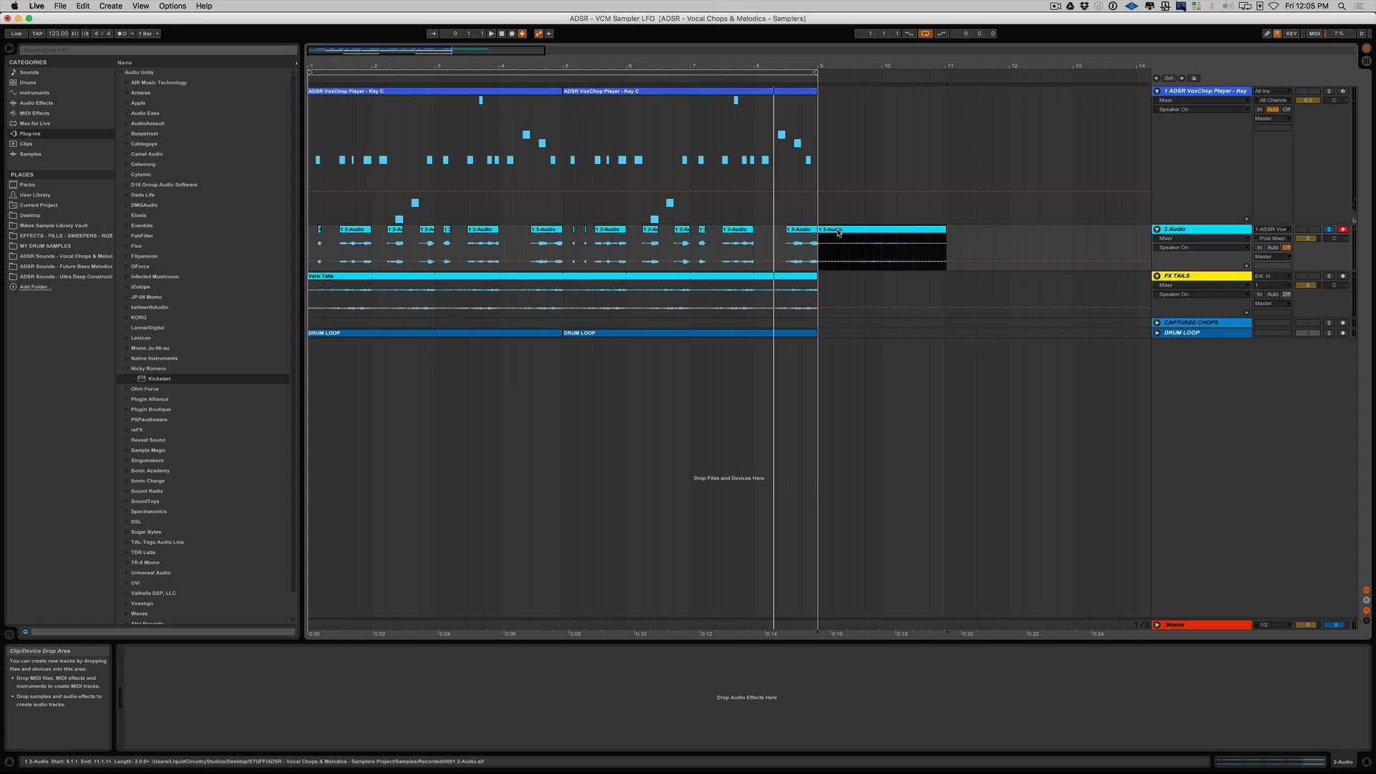
key(space)
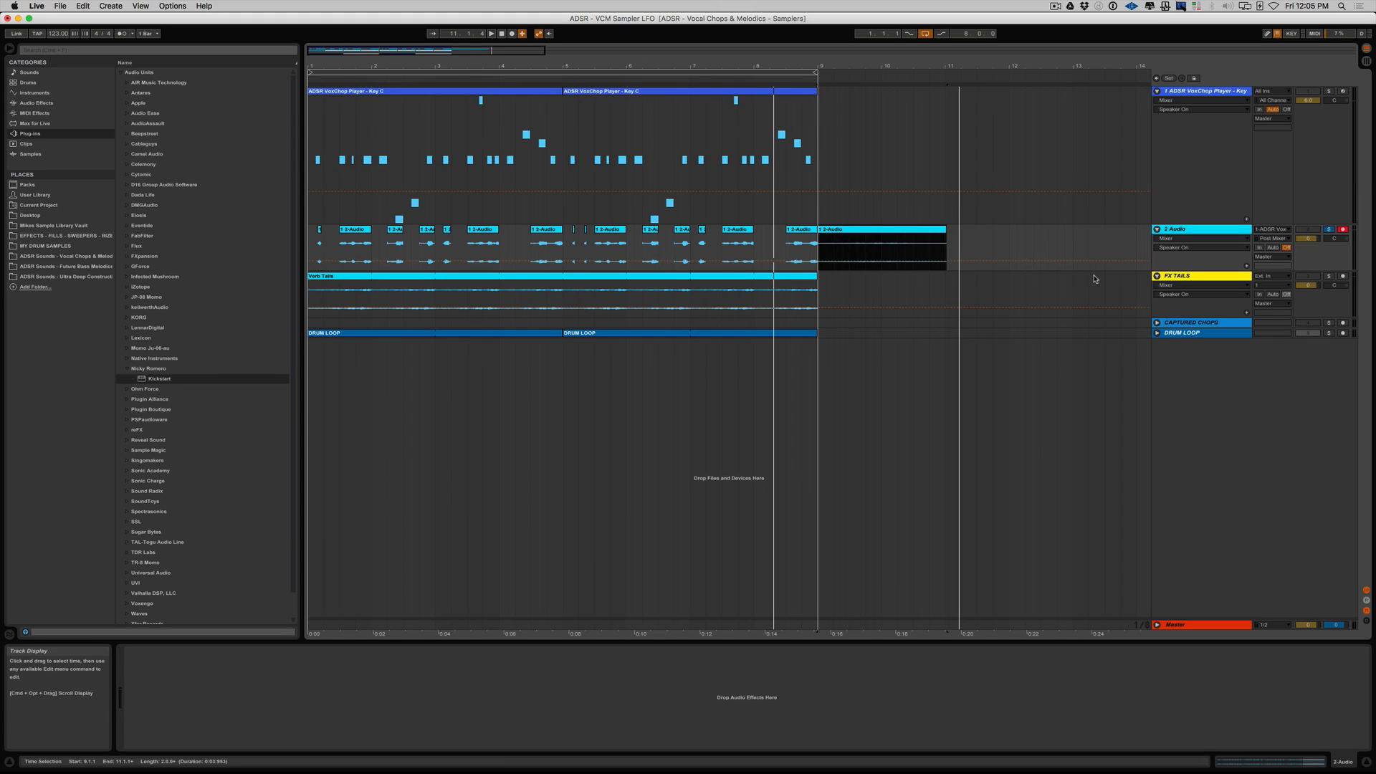
Listen to the FX TAILS track in solo, first on its own and then together with the soloed 2 Audio track.
click(1183, 281)
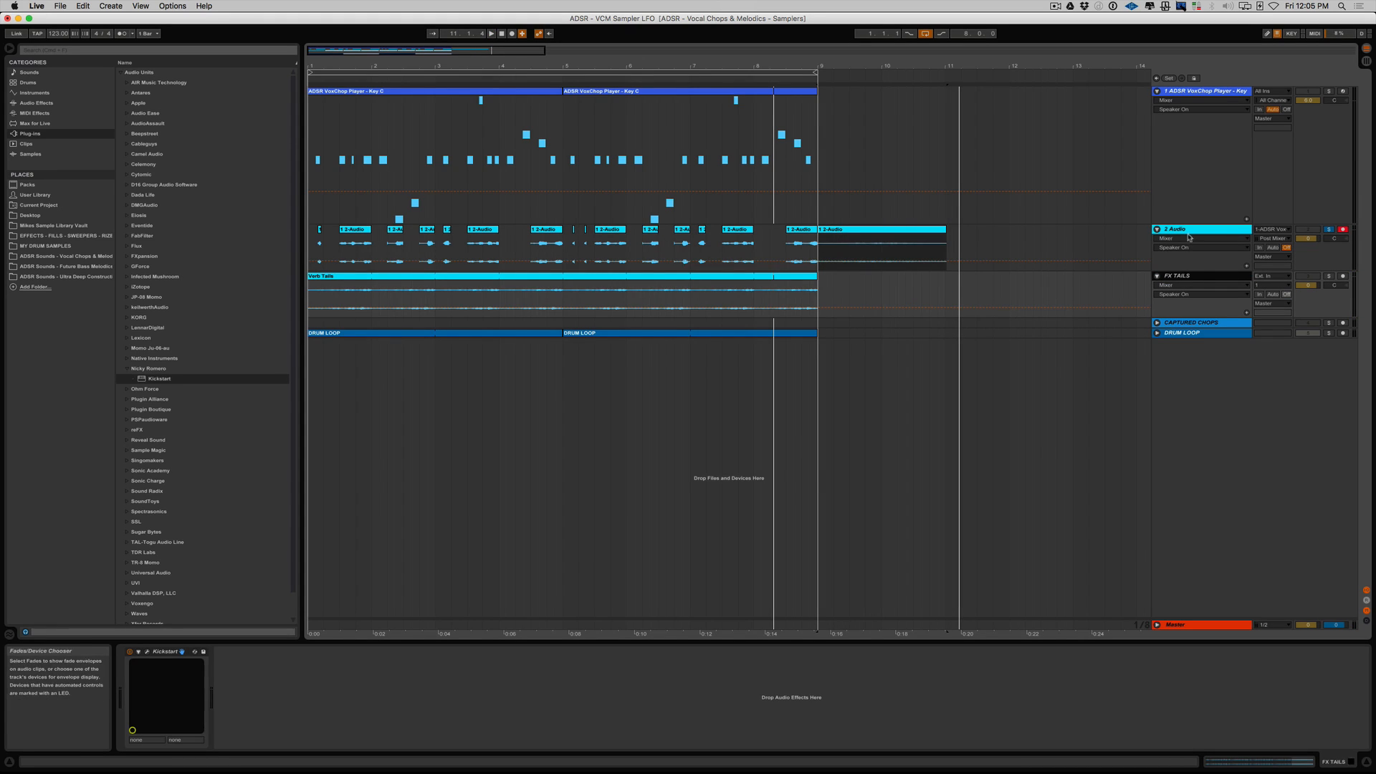
click(1329, 230)
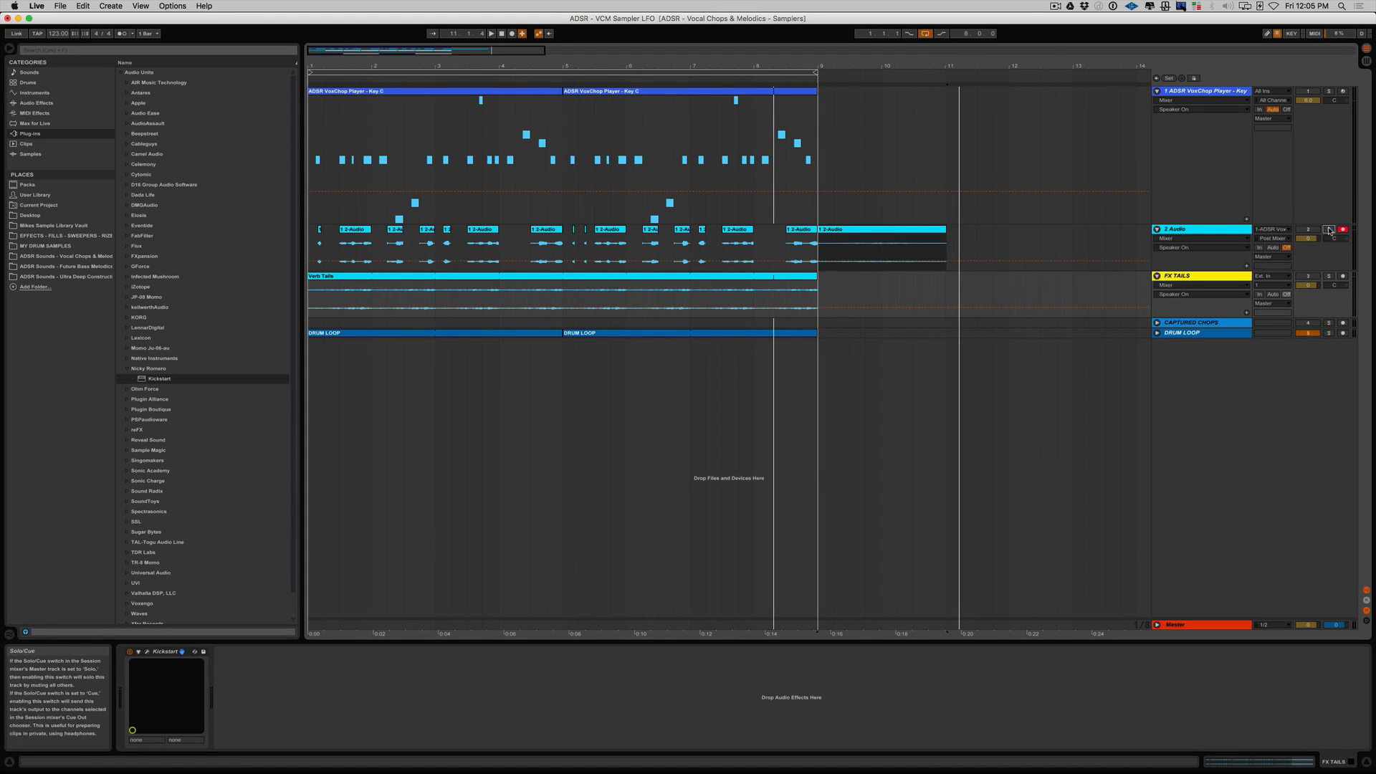
click(1226, 277)
key(space)
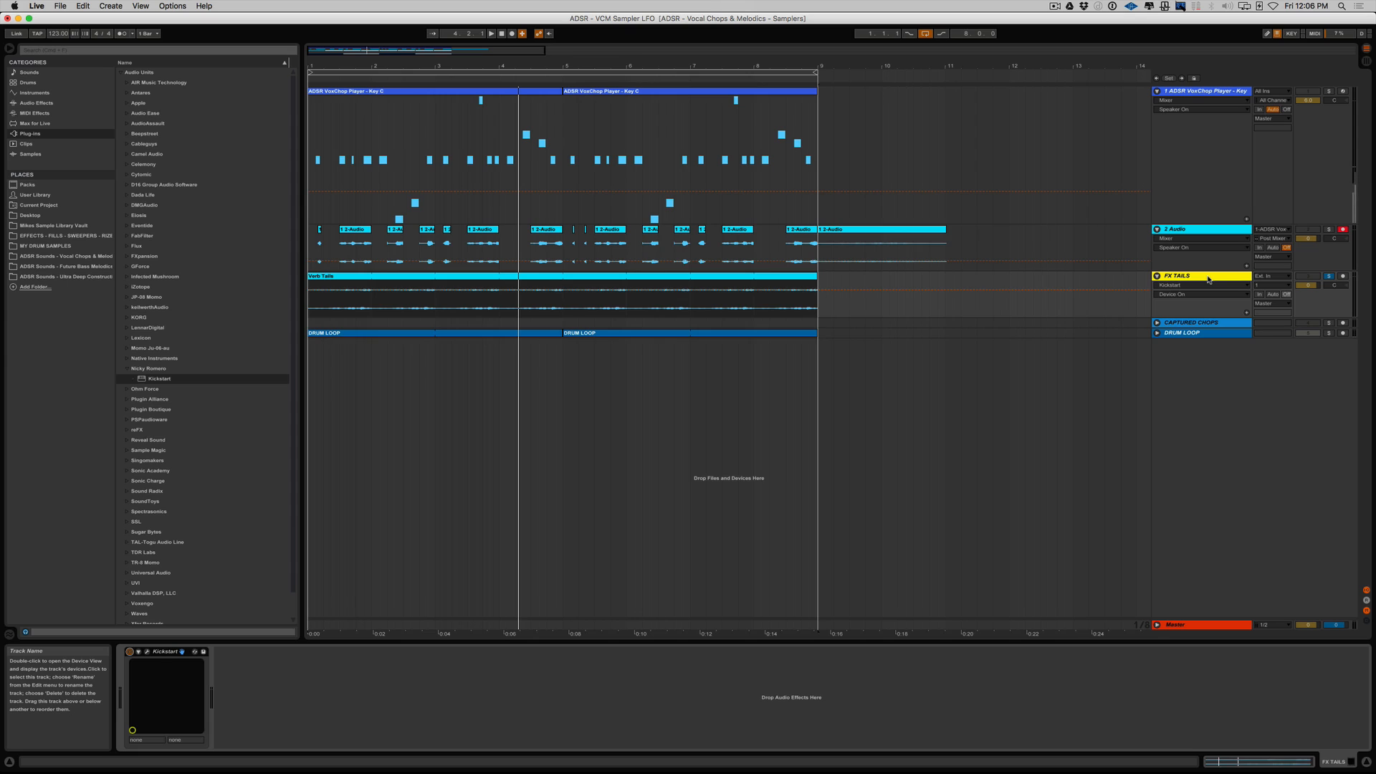
super+click(1329, 230)
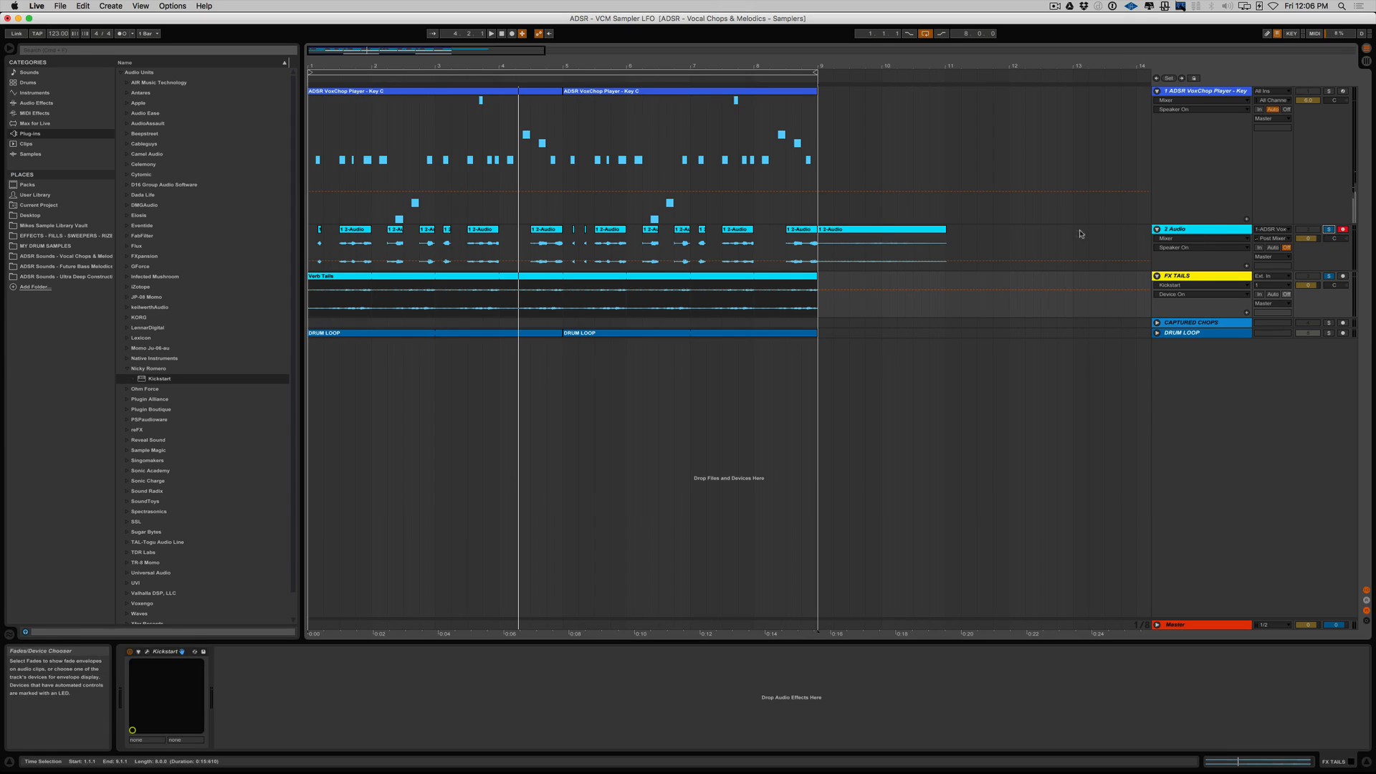
key(space)
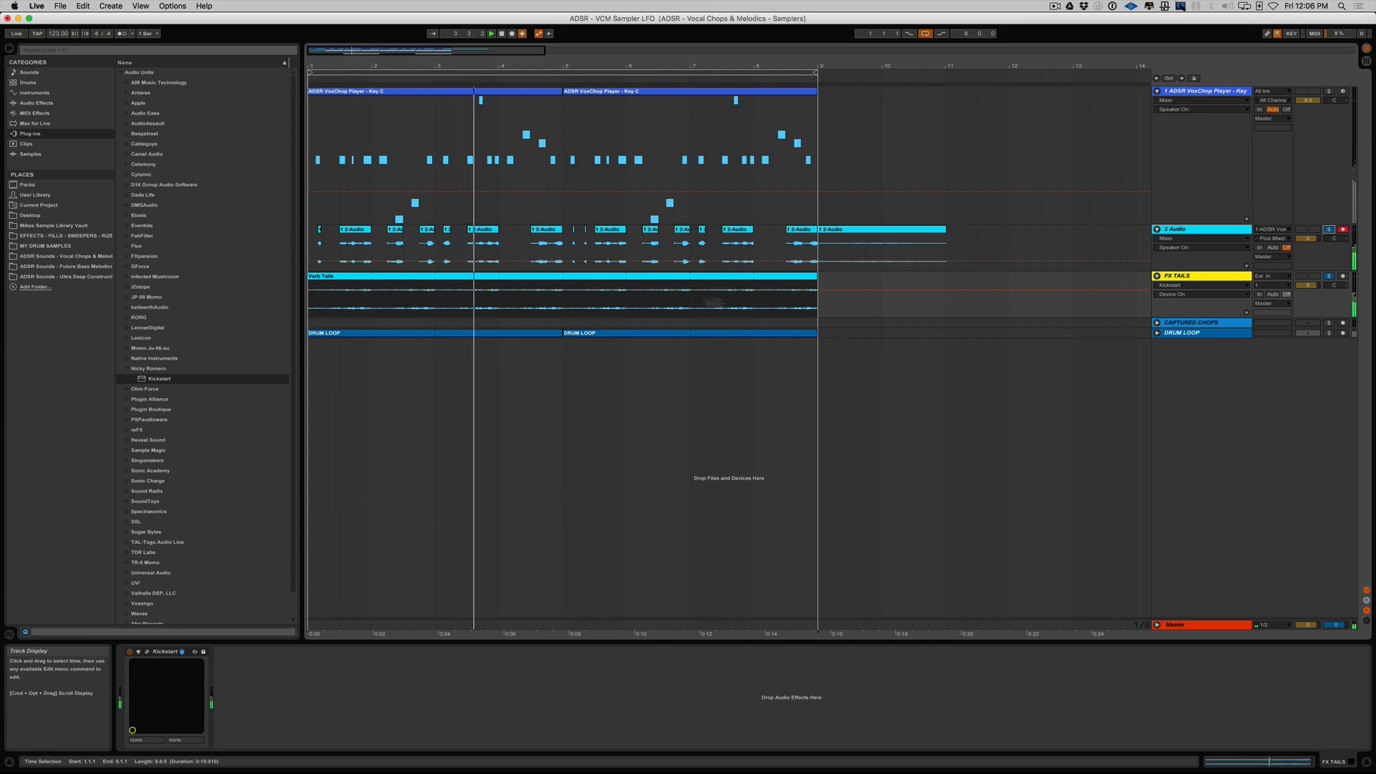
Take 2 Audio and FX TAILS out of solo and activate both tracks.
click(1328, 229)
click(1309, 230)
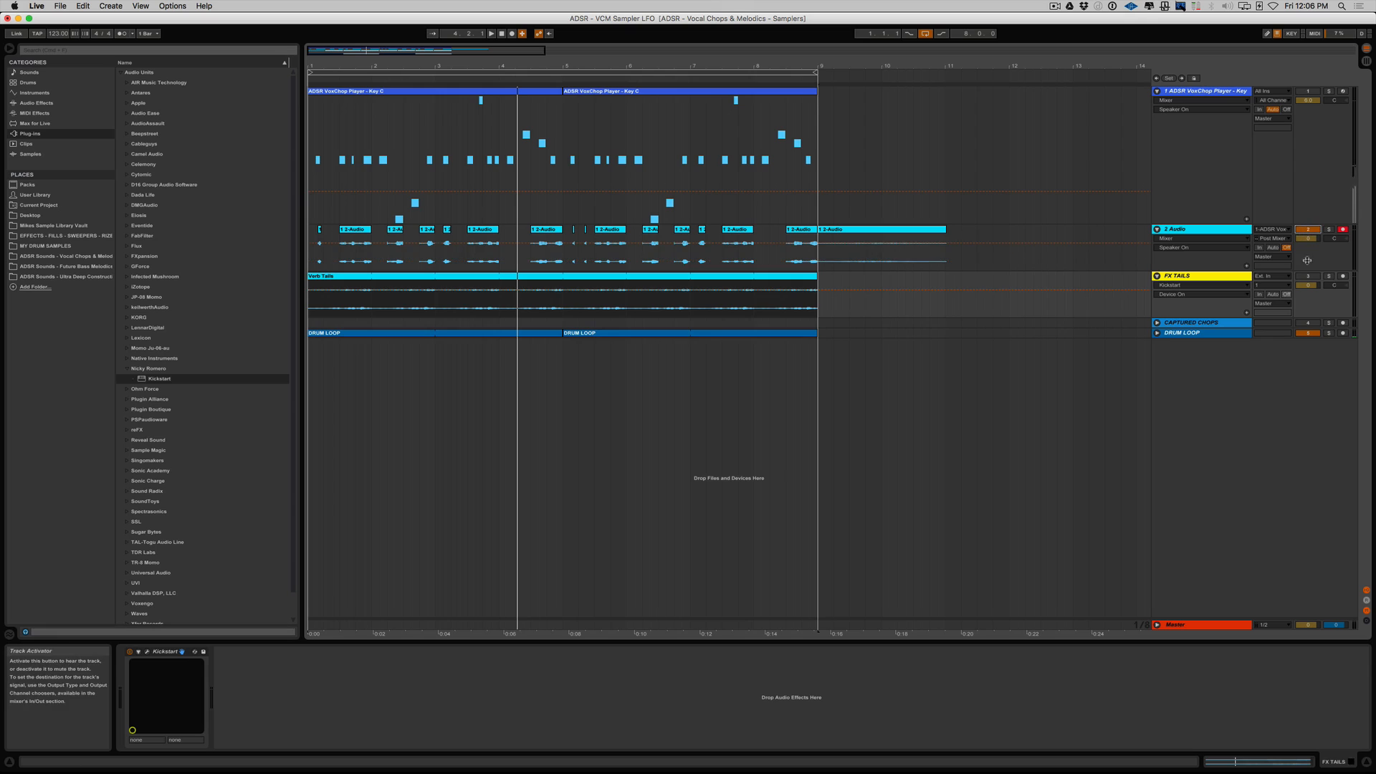
click(1309, 277)
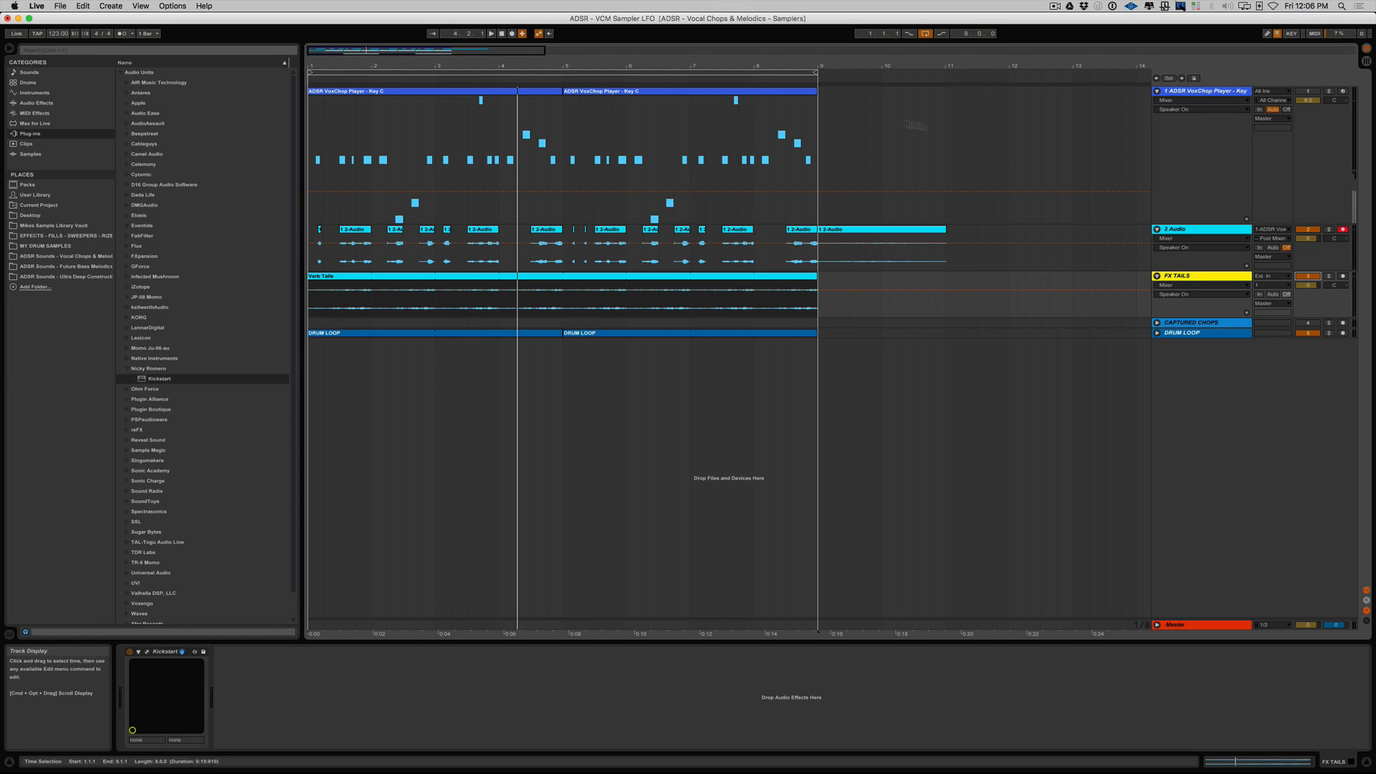
Play the captured chops and FX tails with the drum loop and display the Key C track's device chain.
click(679, 73)
key(space)
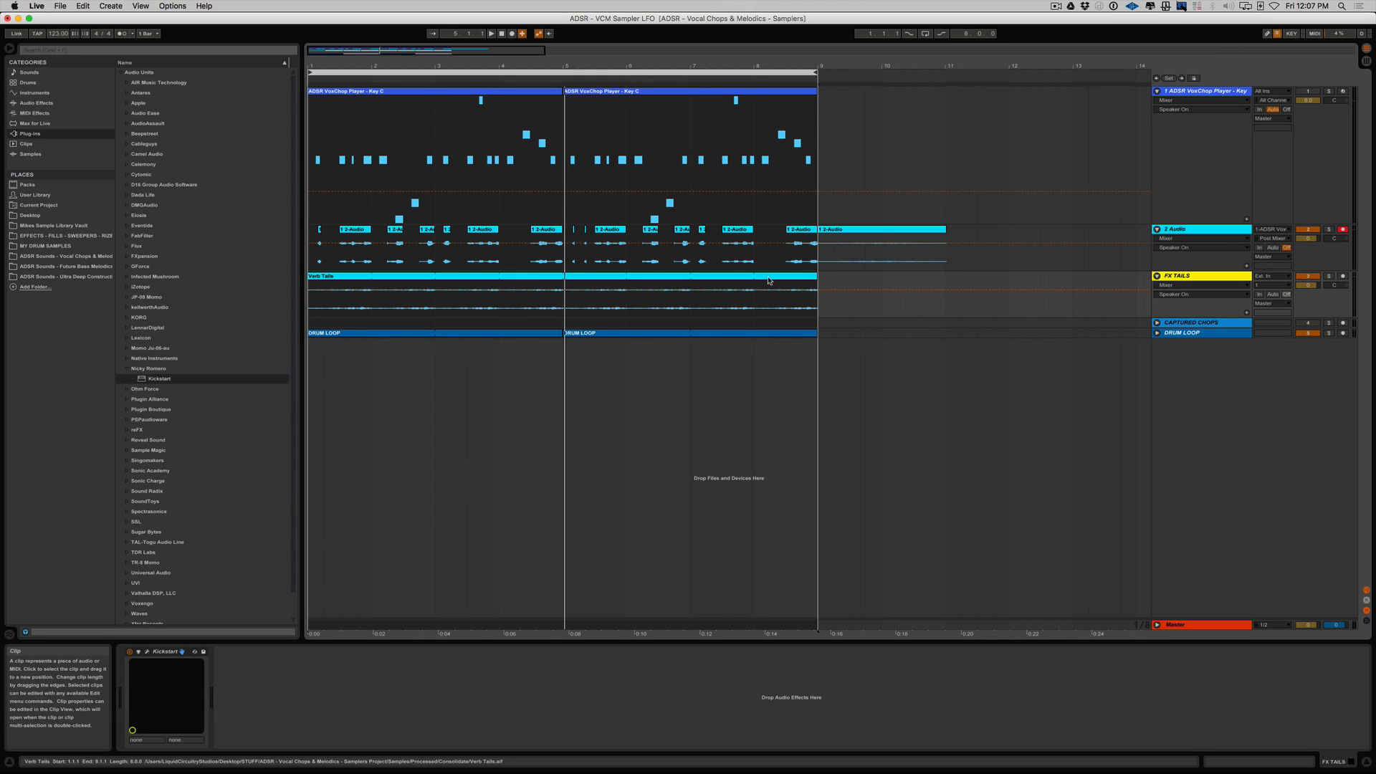
click(1210, 94)
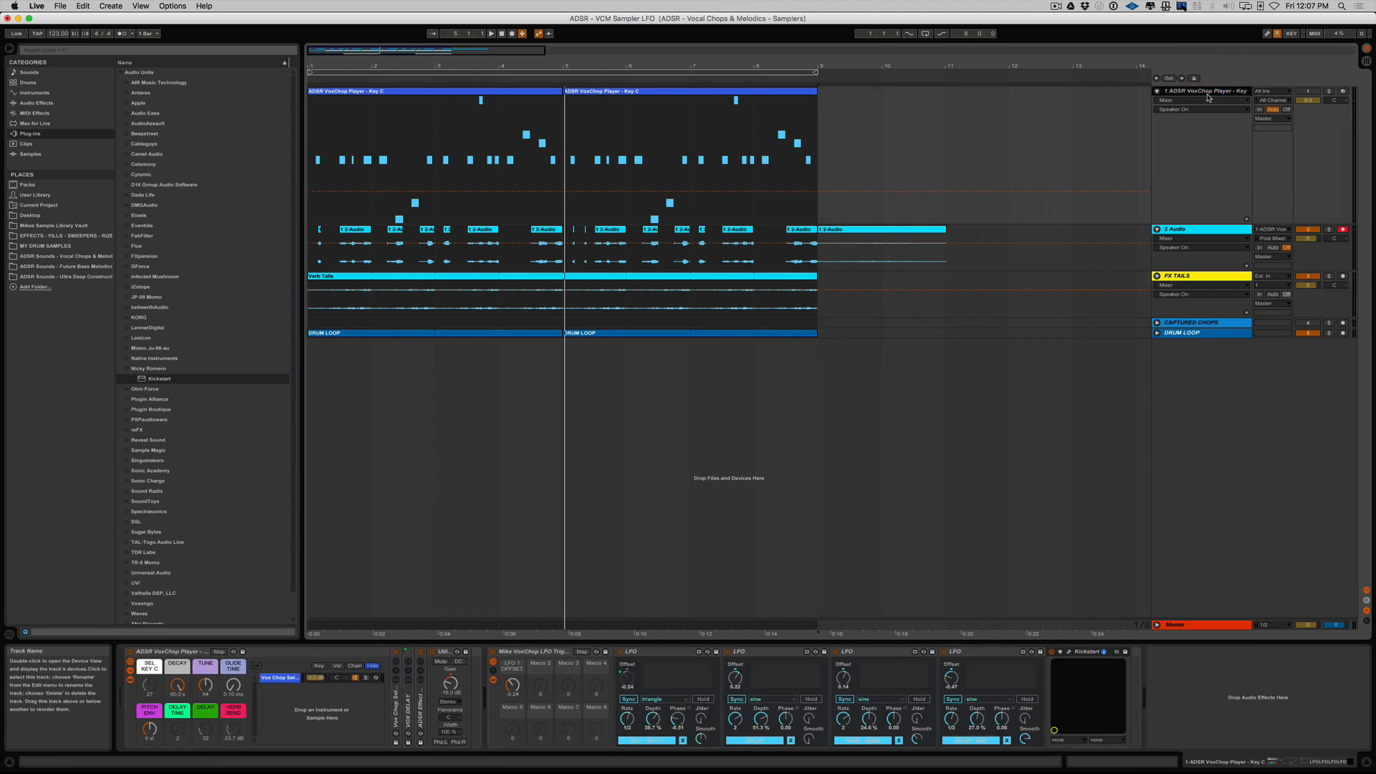